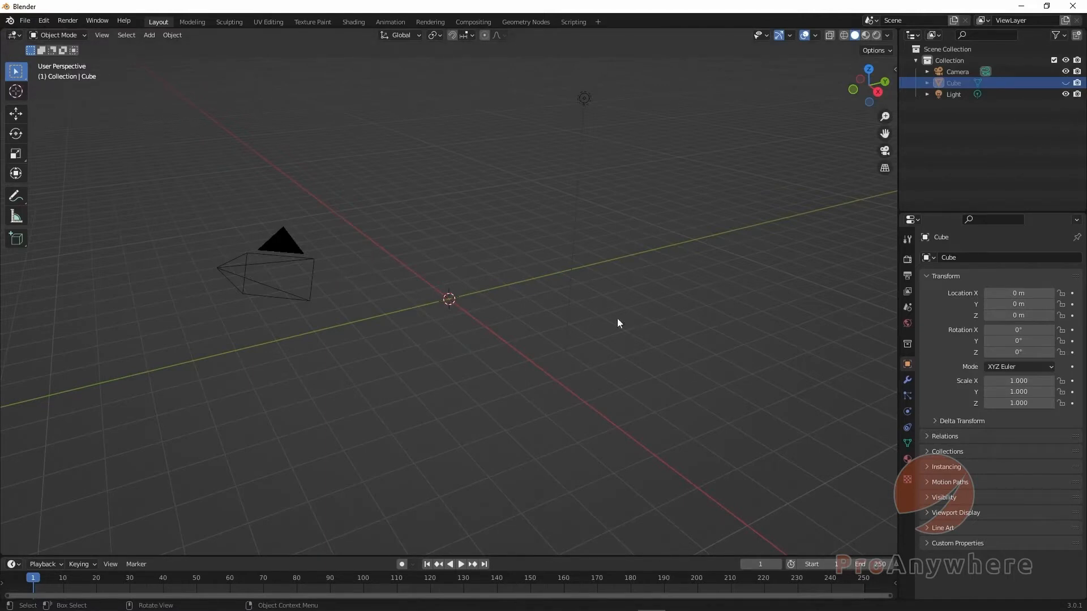
Render an image of the scene with the cube hidden in the viewport, zoom out to inspect it, and close the render window.
{"action": "left_click", "coordinate": [70, 23]}
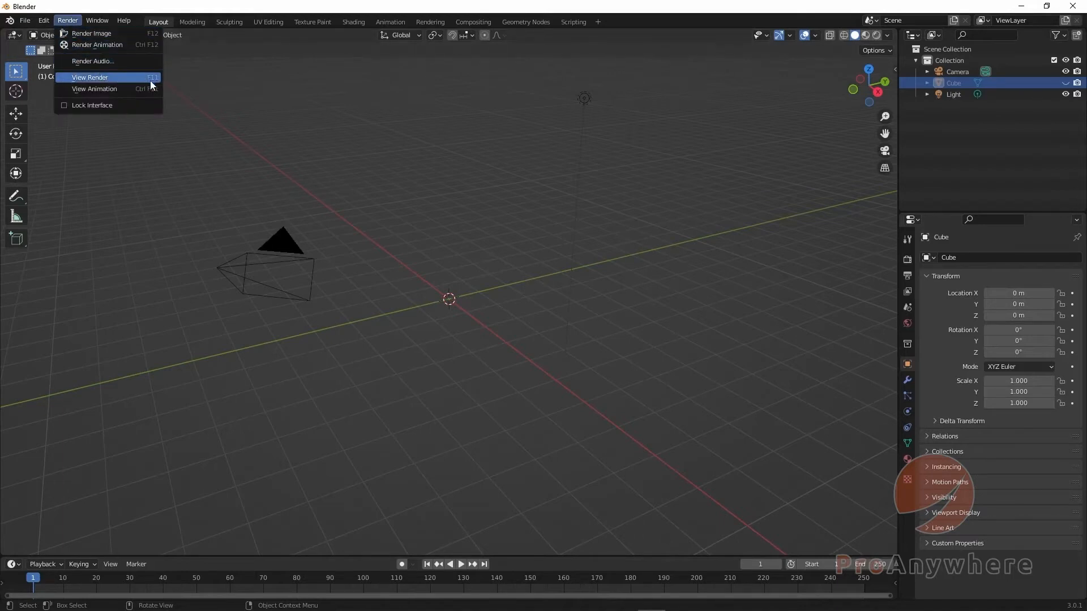
{"action": "left_click", "coordinate": [133, 34]}
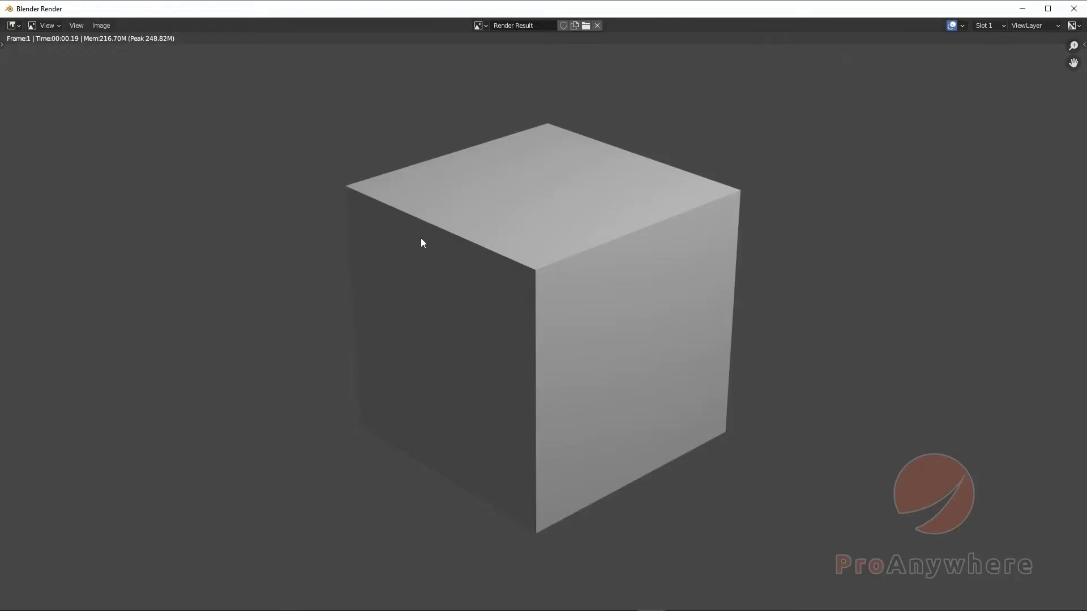
{"action": "scroll", "coordinate": [679, 243], "scroll_direction": "down", "scroll_amount": 1}
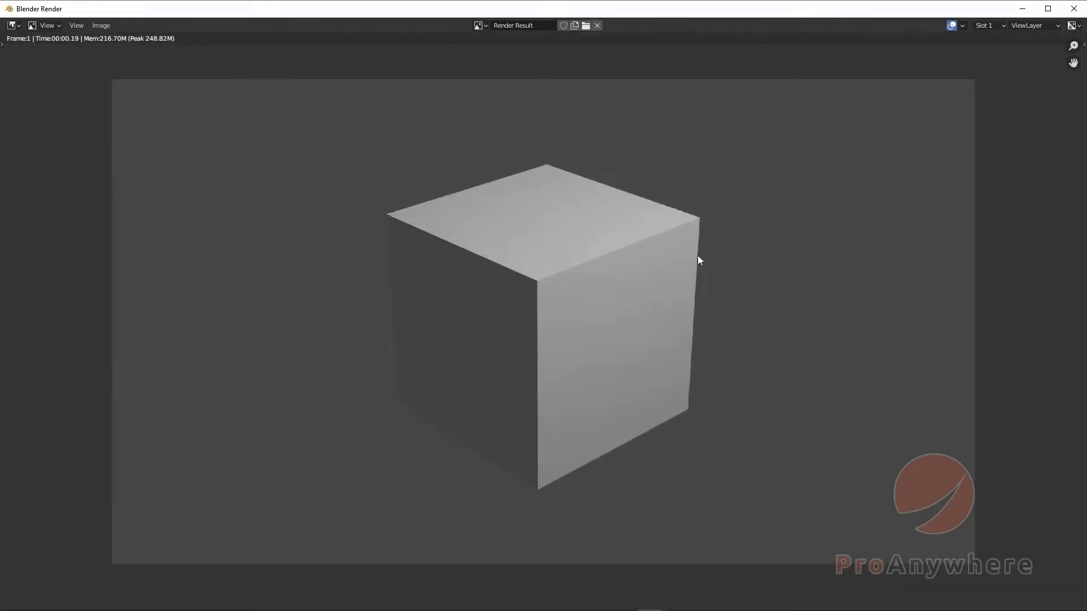
{"action": "left_click", "coordinate": [1078, 8]}
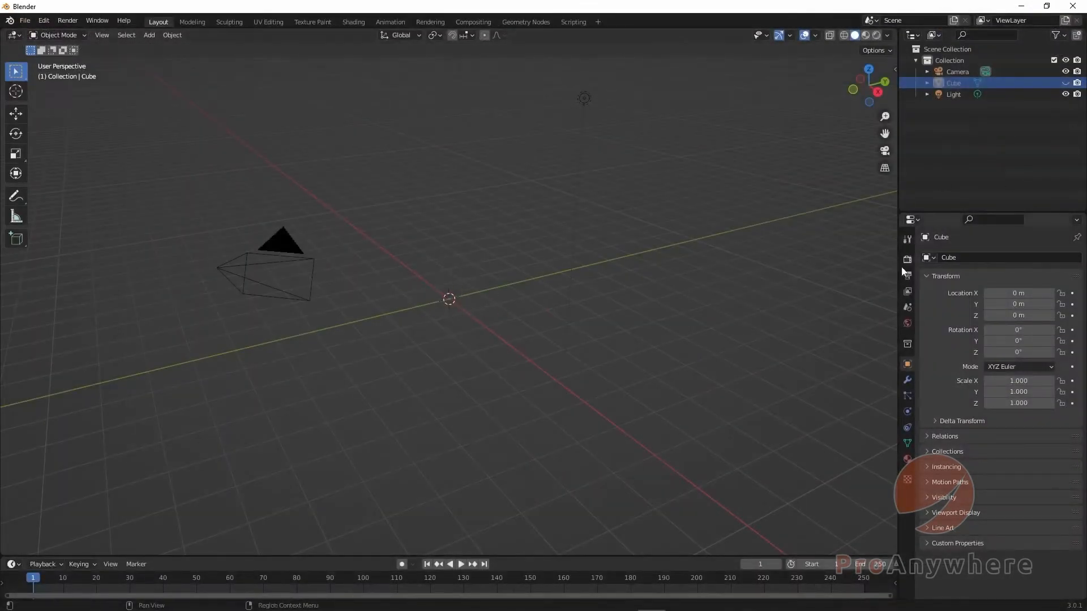
Disable the hidden cube in renders and render an image to check the effect, then close the render window.
{"action": "left_click", "coordinate": [1077, 83]}
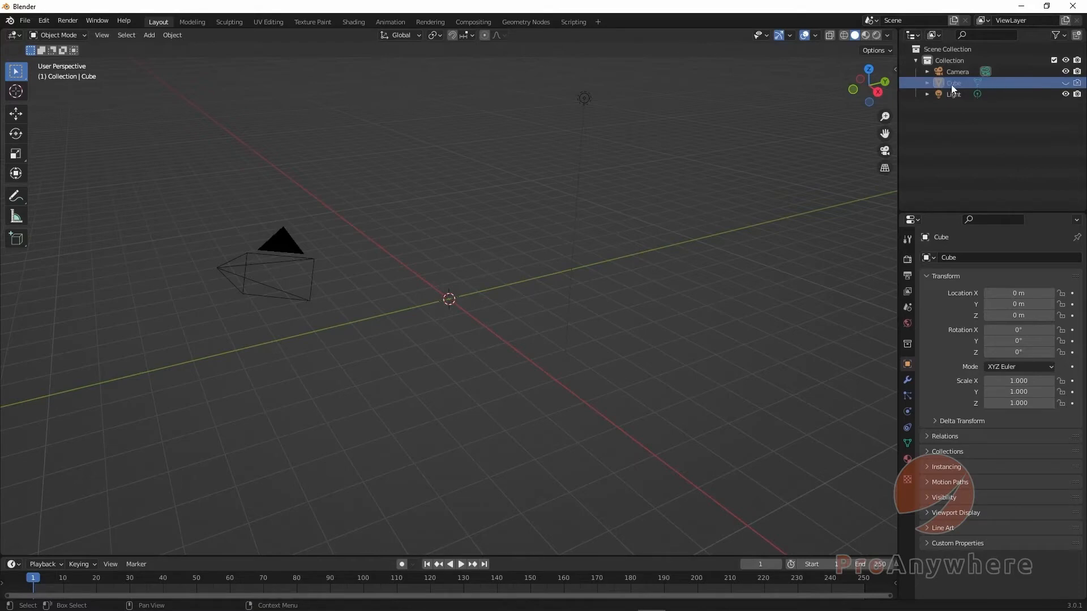
{"action": "left_click", "coordinate": [68, 23]}
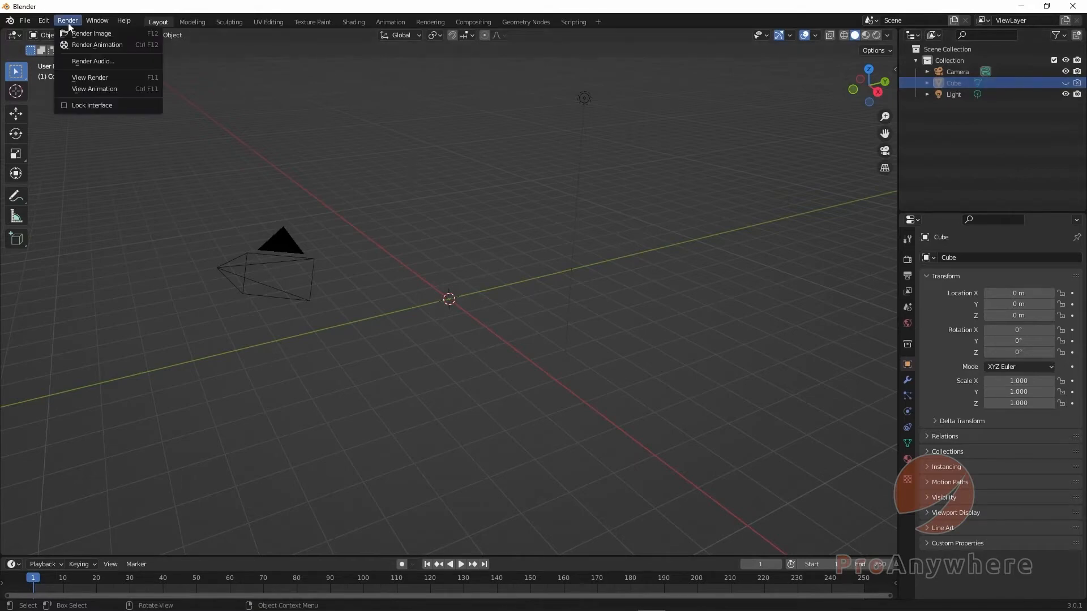
{"action": "left_click", "coordinate": [62, 34]}
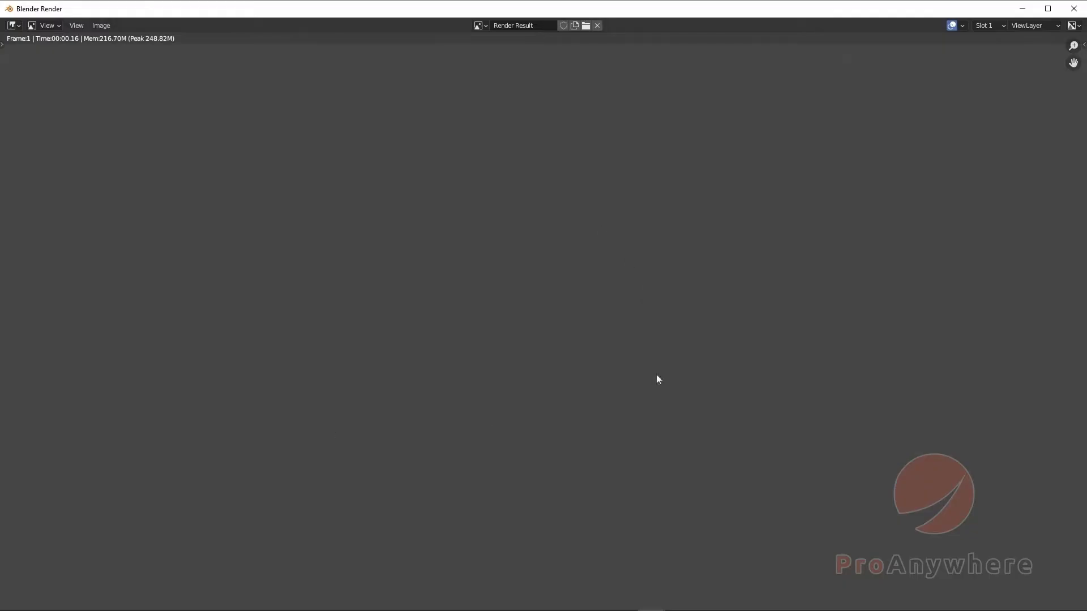
{"action": "left_click", "coordinate": [1073, 8]}
Inspect the camera's placement in the scene and look through the active camera.
{"action": "middle_click_drag", "start_coordinate": [317, 330], "coordinate": [131, 293]}
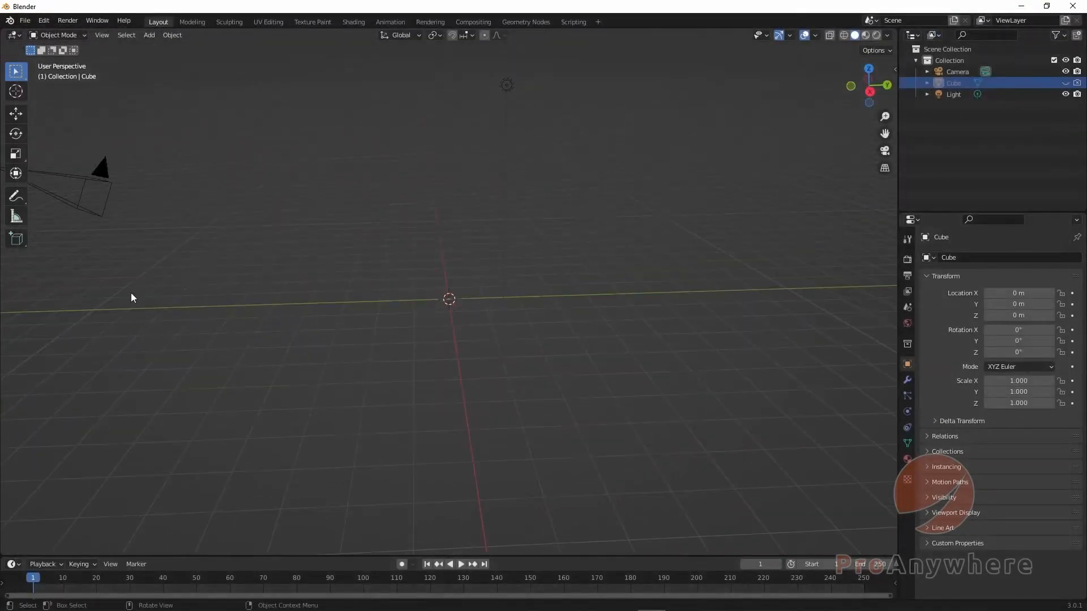
{"action": "left_click_drag", "start_coordinate": [130, 293], "coordinate": [100, 151]}
{"action": "middle_click_drag", "start_coordinate": [157, 274], "coordinate": [205, 311]}
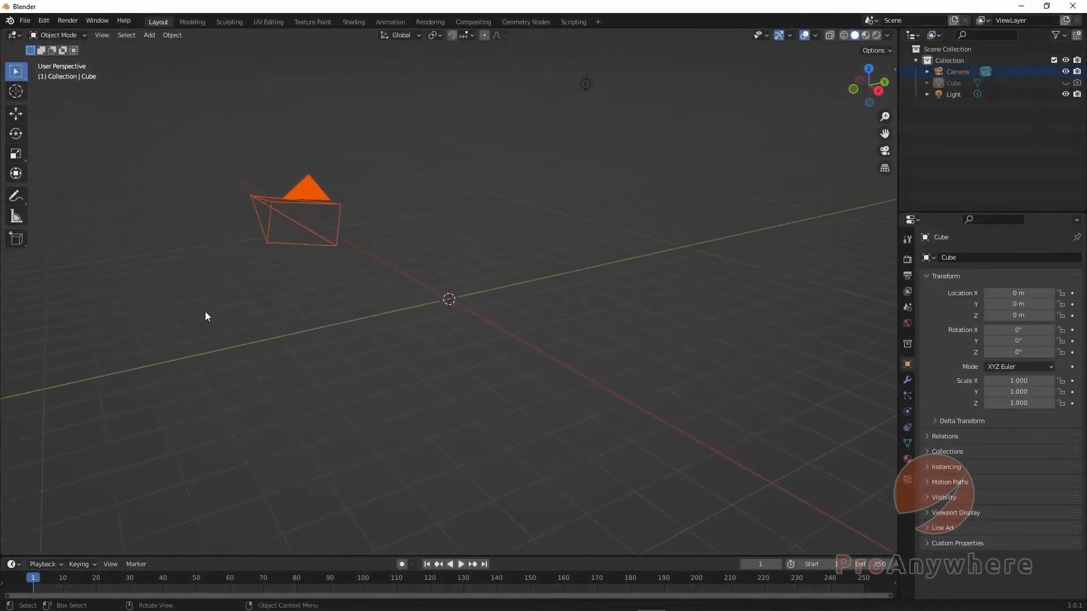
{"action": "left_click", "coordinate": [205, 311]}
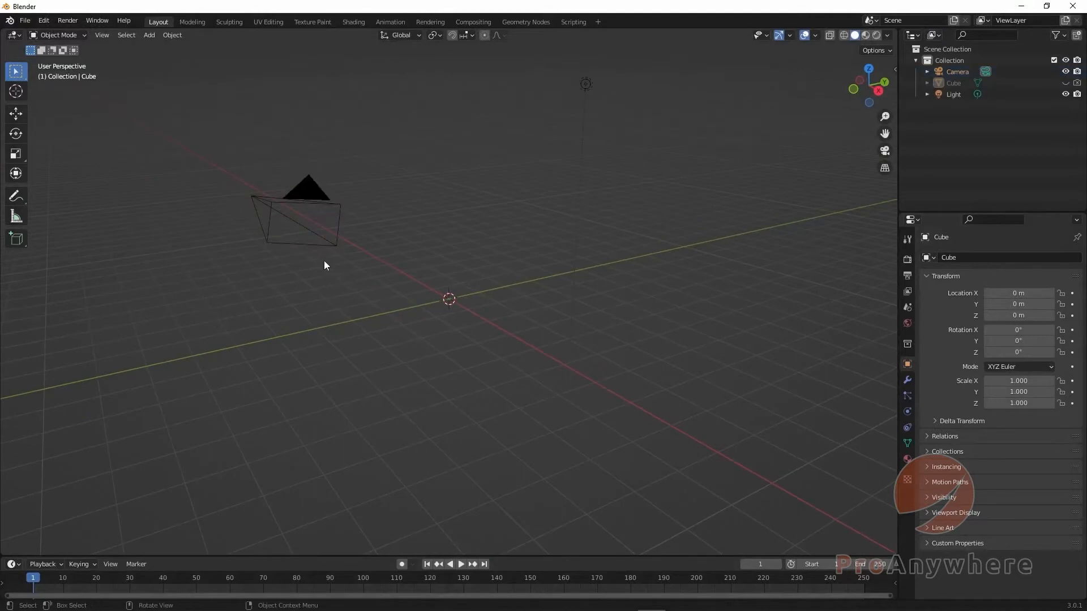
{"action": "key", "text": "KP_0"}
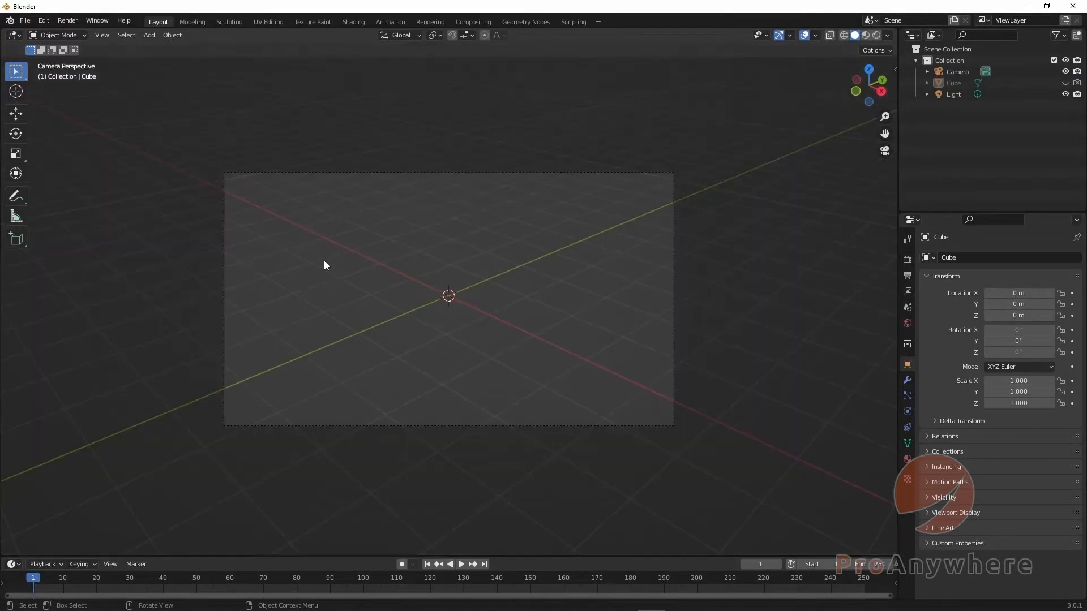
Unhide the cube in the viewport while keeping it disabled in renders, render a check image, and close the render window.
{"action": "left_click", "coordinate": [1065, 84]}
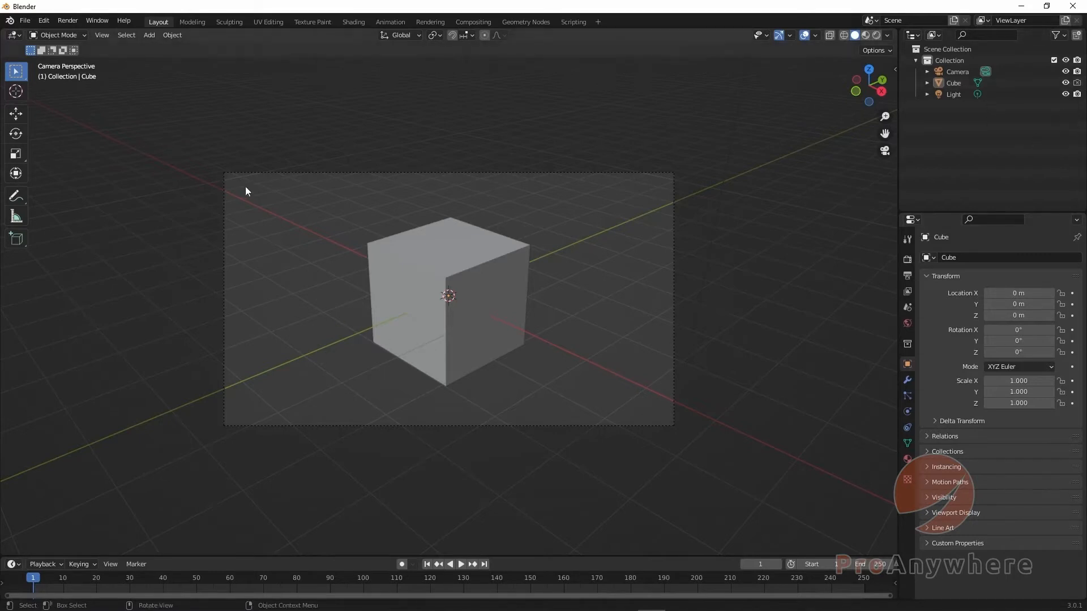
{"action": "left_click", "coordinate": [68, 20]}
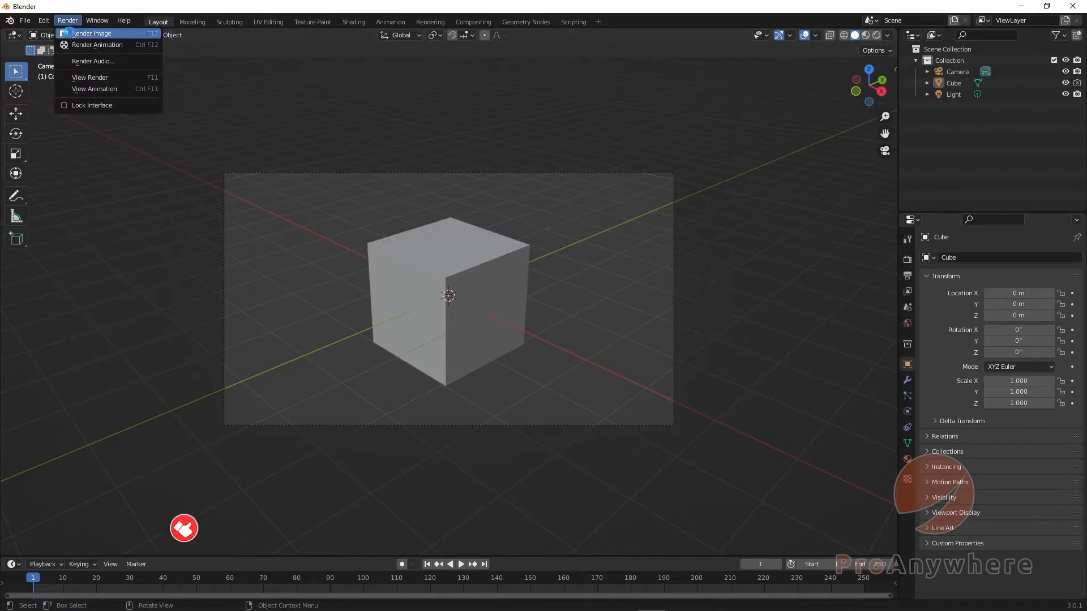
{"action": "left_click", "coordinate": [82, 31]}
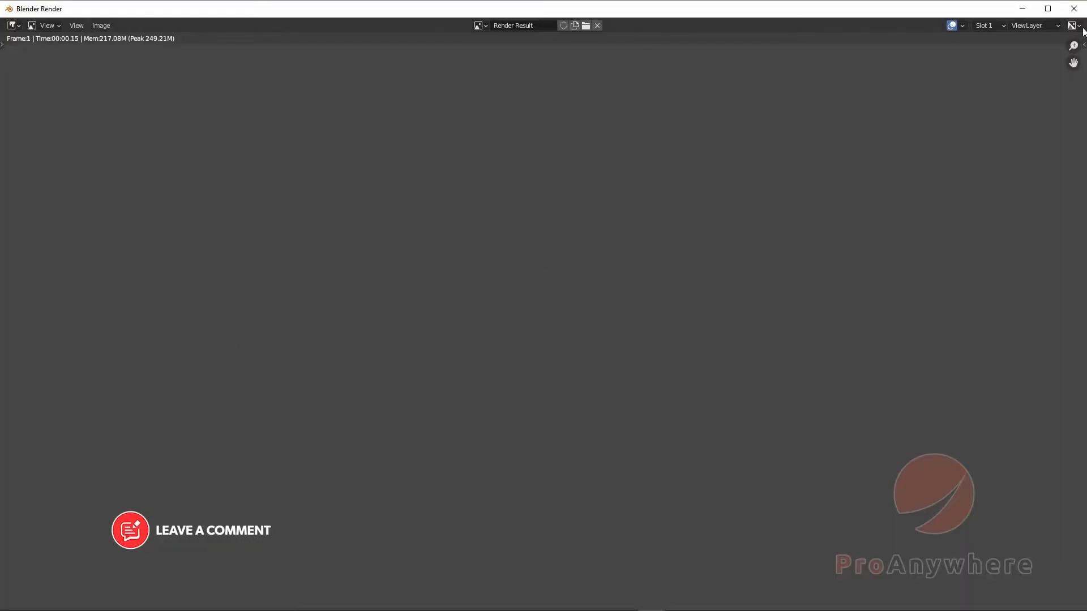
{"action": "left_click", "coordinate": [1074, 9]}
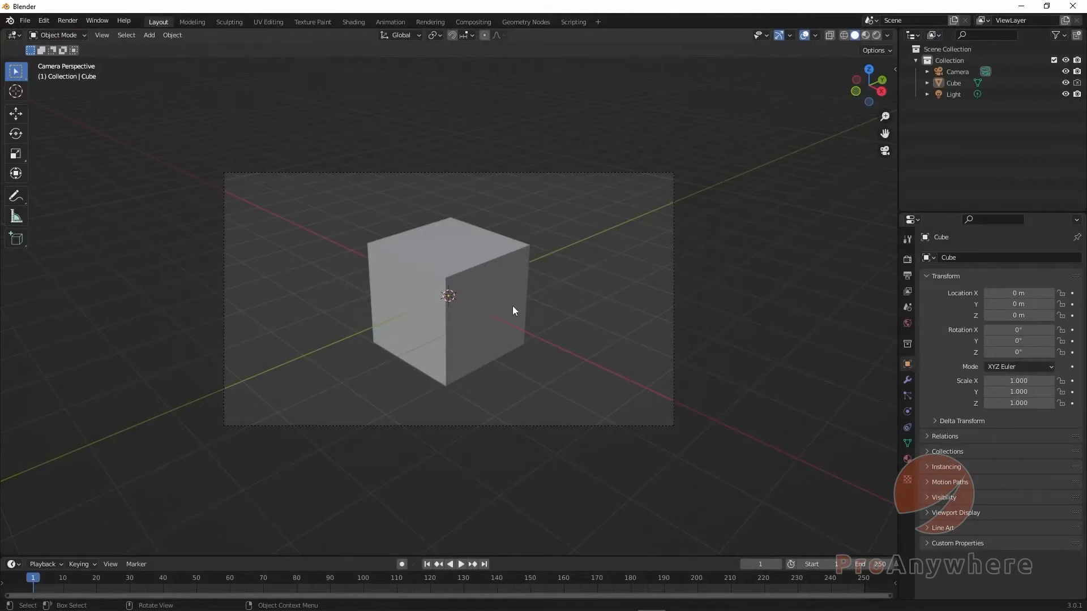
Split the 3D viewport vertically into two, with a user perspective on one side and the camera view on the other.
{"action": "key", "text": "KP_0"}
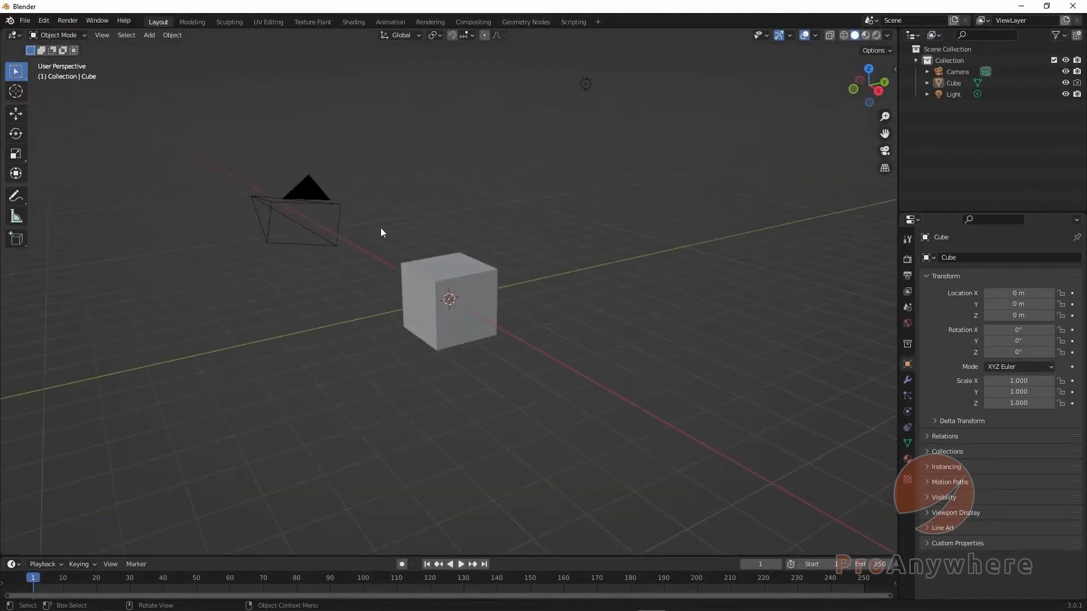
{"action": "middle_click_drag", "start_coordinate": [518, 305], "coordinate": [456, 253]}
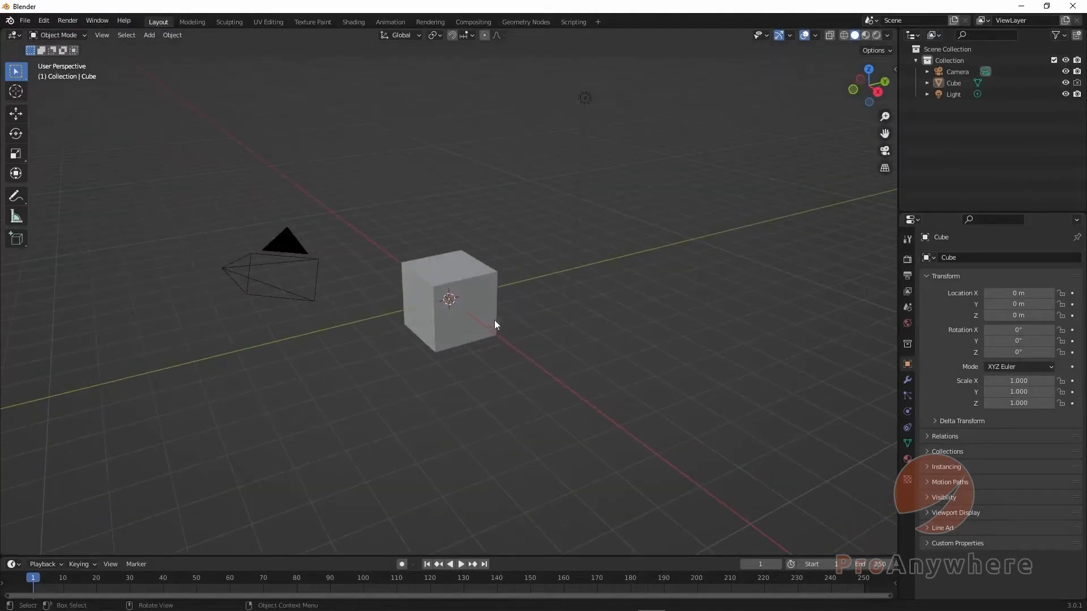
{"action": "middle_click_drag", "start_coordinate": [495, 323], "coordinate": [521, 334]}
{"action": "left_click_drag", "start_coordinate": [894, 551], "coordinate": [464, 507]}
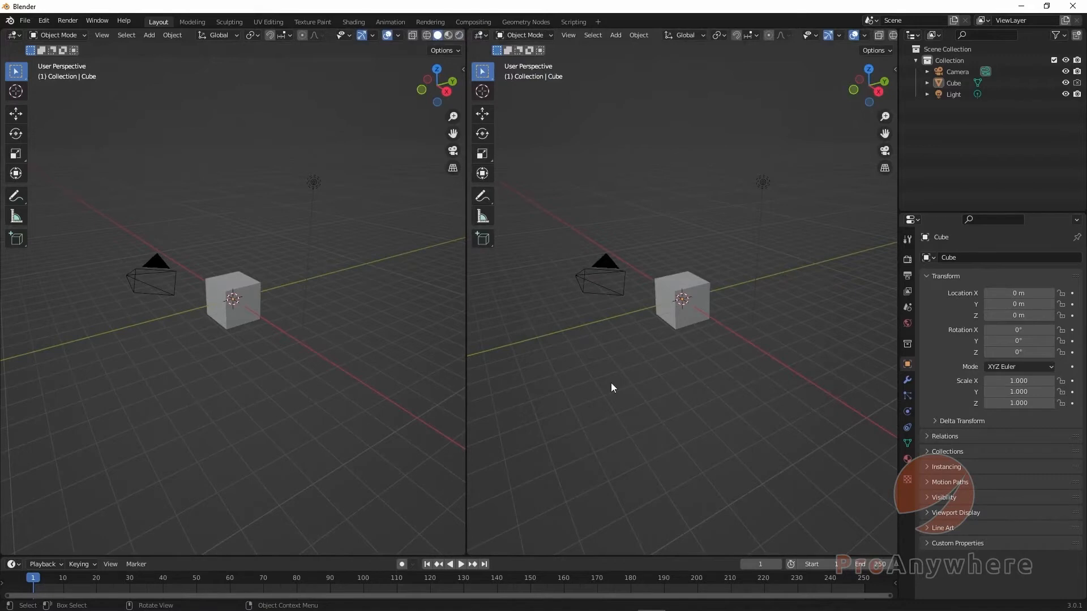
{"action": "key", "text": "KP_0"}
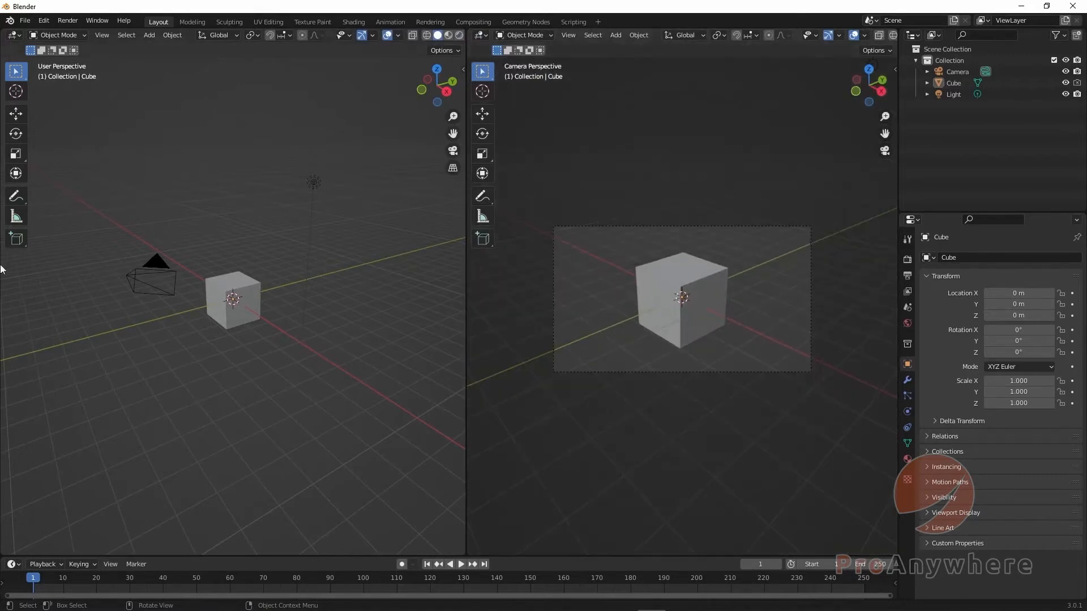
Duplicate the cube, leaving the copy at the original's position.
{"action": "middle_click_drag", "start_coordinate": [285, 396], "coordinate": [260, 389]}
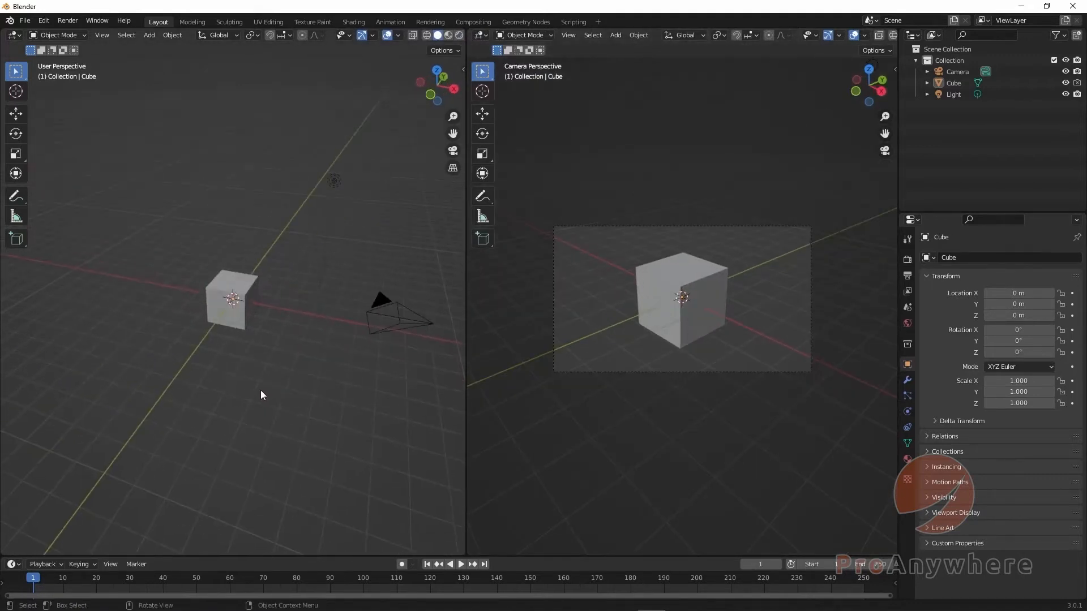
{"action": "scroll", "coordinate": [251, 389], "scroll_direction": "up", "scroll_amount": 2}
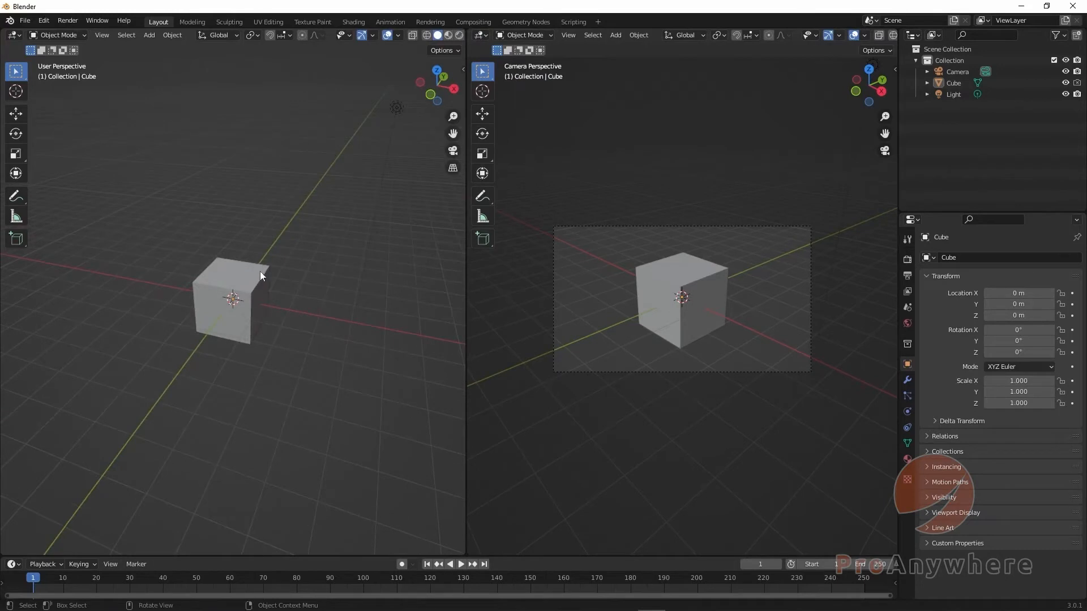
{"action": "left_click", "coordinate": [244, 264]}
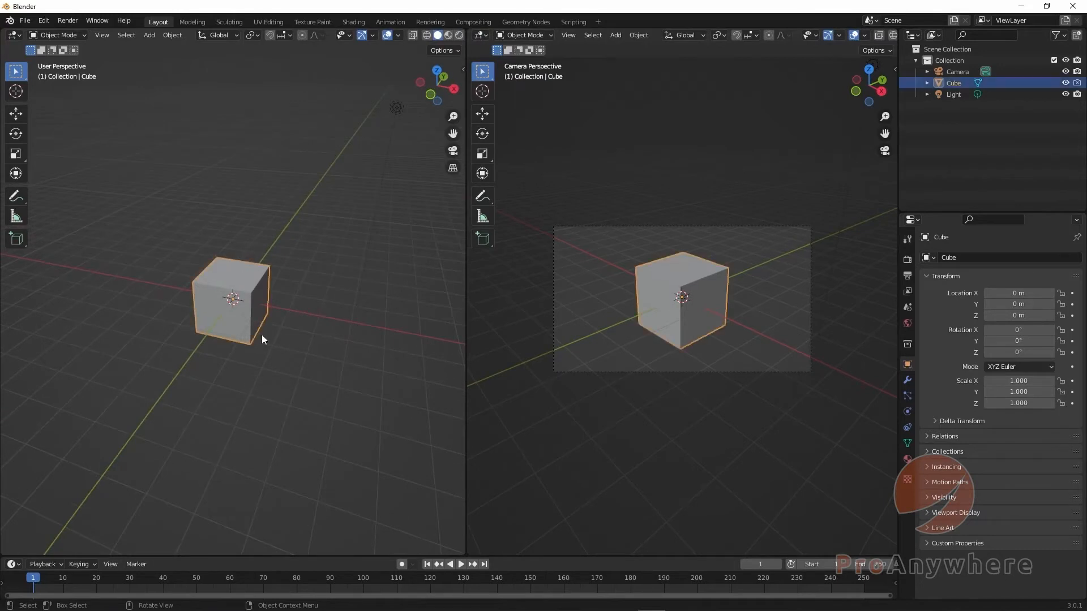
{"action": "left_click", "coordinate": [165, 36]}
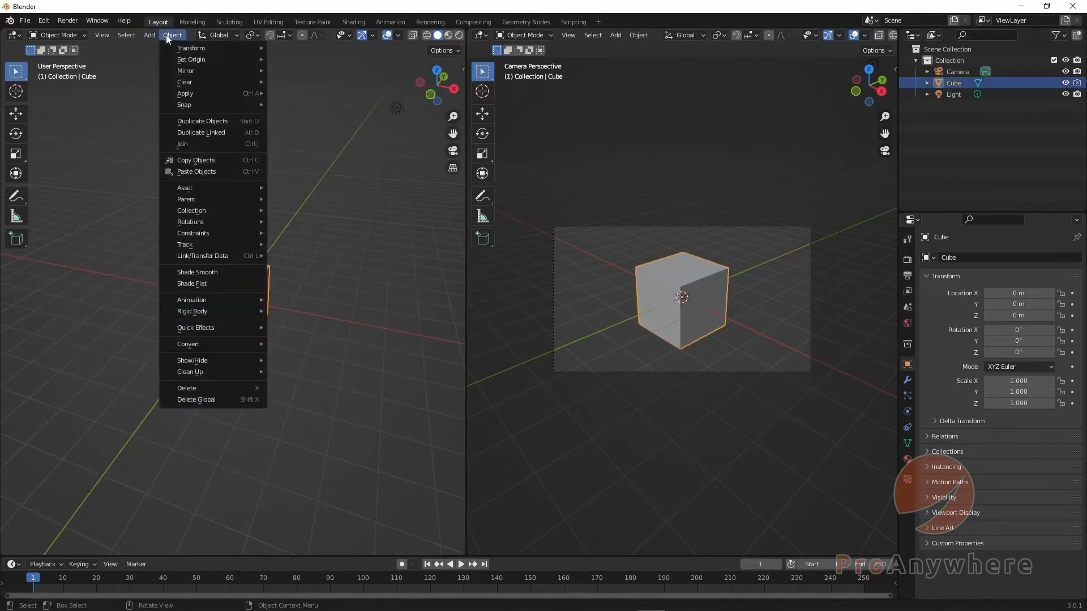
{"action": "left_click", "coordinate": [186, 120]}
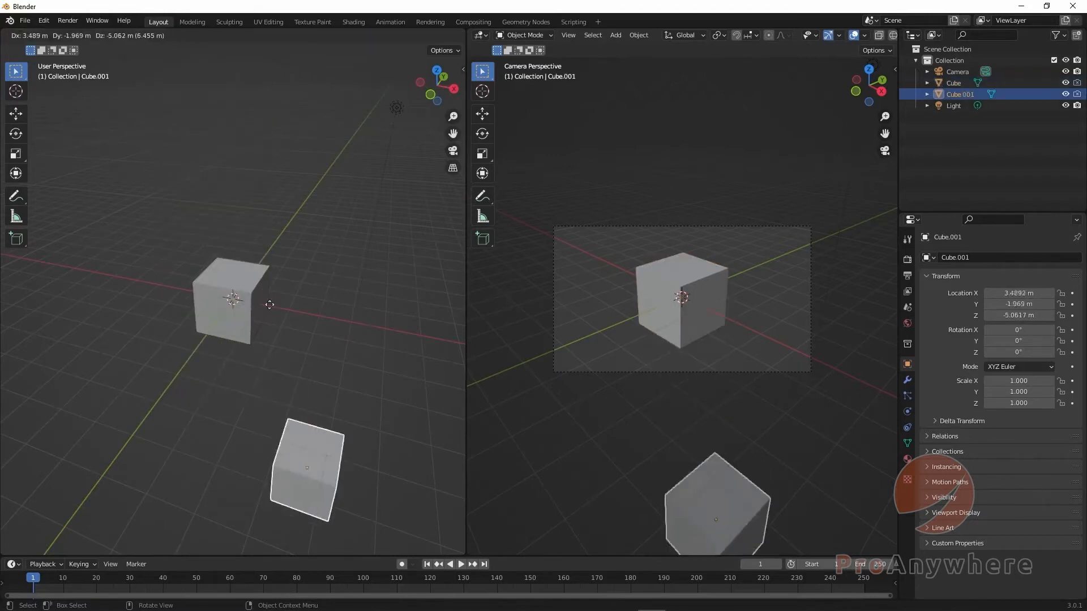
{"action": "right_click", "coordinate": [283, 182]}
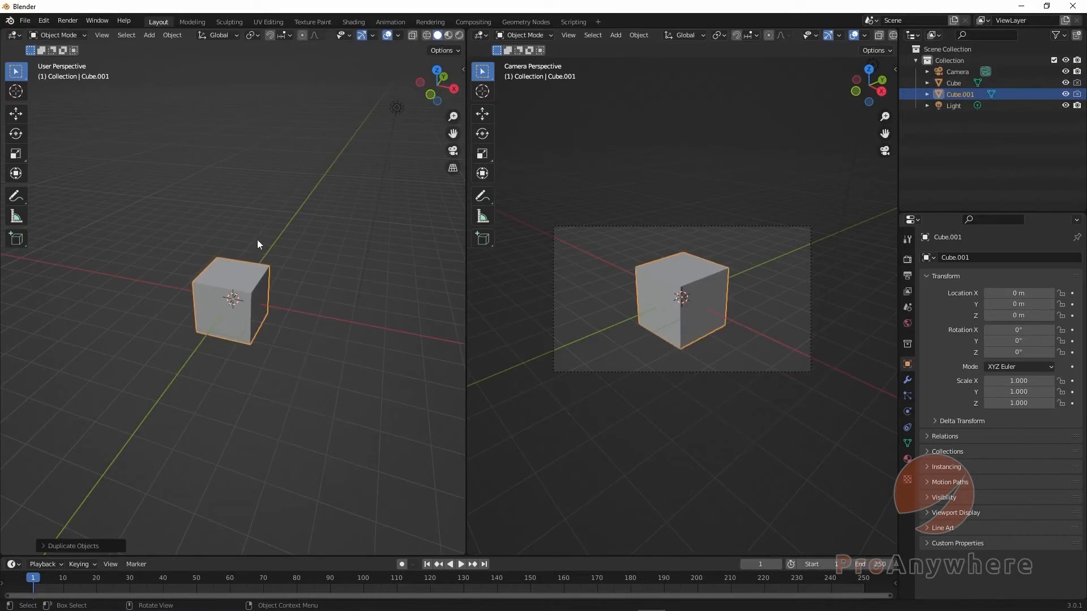
Move the duplicate cube about 3.3 m along the X axis using the Move tool.
{"action": "middle_click_drag", "start_coordinate": [284, 266], "coordinate": [258, 291]}
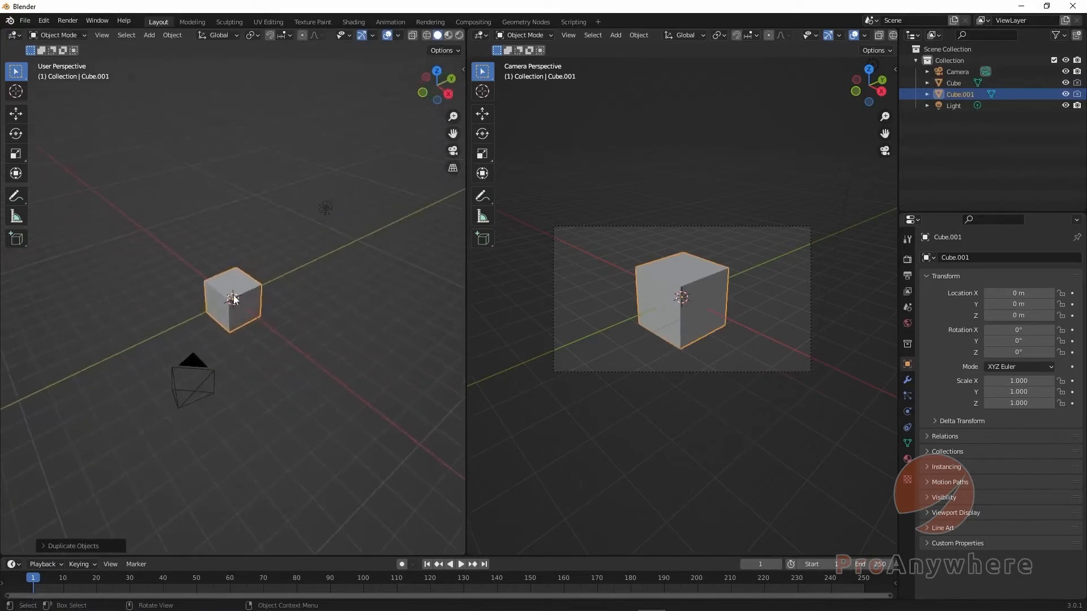
{"action": "left_click", "coordinate": [17, 114]}
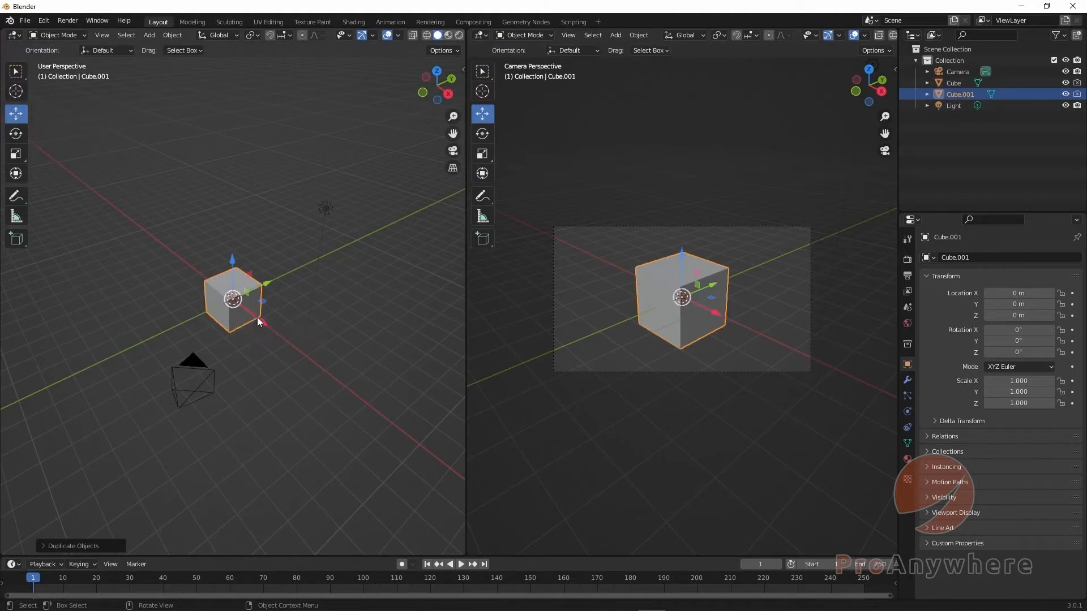
{"action": "left_click_drag", "start_coordinate": [257, 317], "coordinate": [301, 365]}
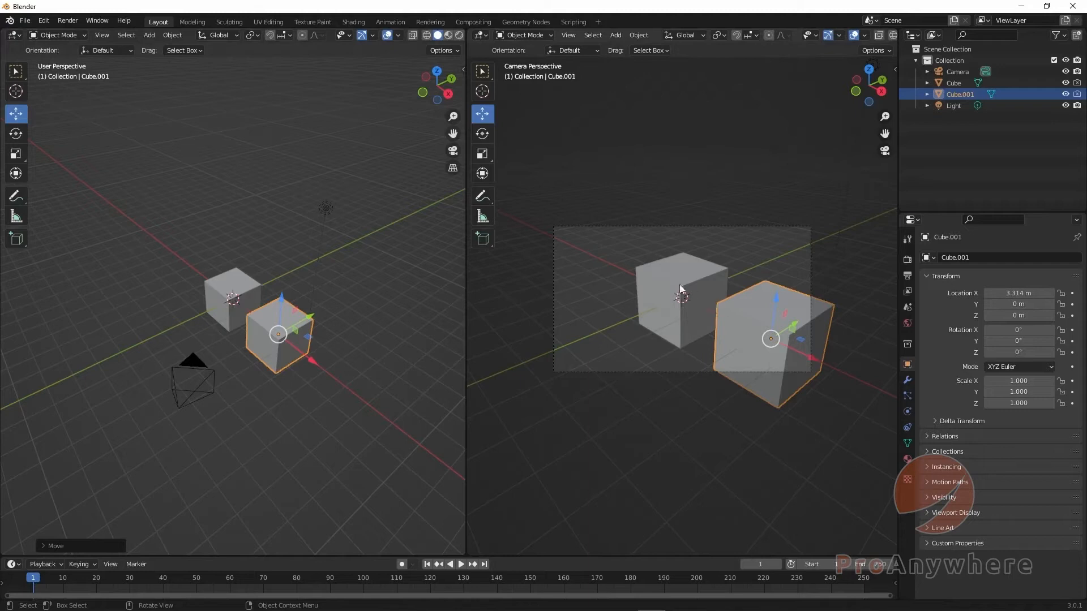
Enable both cubes in renders, render an image to check them, and close the render window.
{"action": "left_click", "coordinate": [1077, 94]}
{"action": "left_click", "coordinate": [1077, 84]}
{"action": "left_click", "coordinate": [68, 20]}
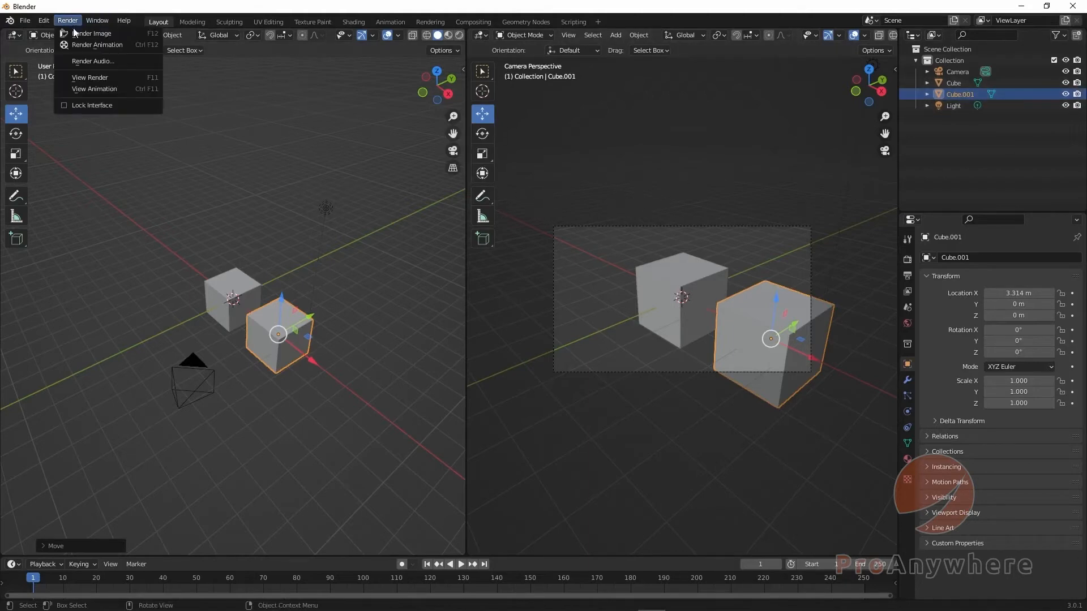
{"action": "left_click", "coordinate": [79, 33]}
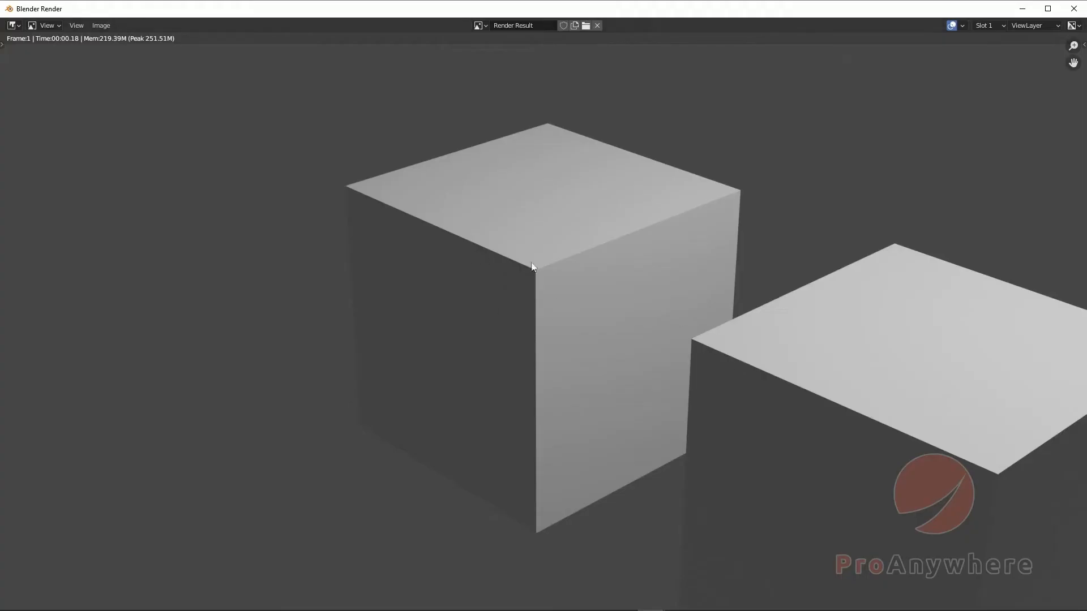
{"action": "left_click", "coordinate": [1069, 15]}
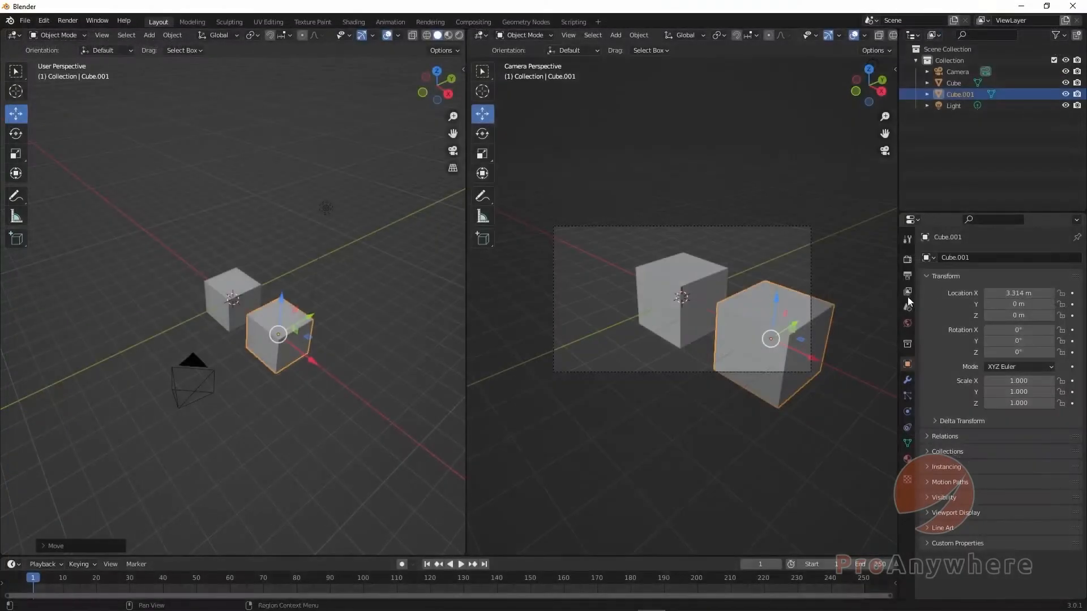
Disable only the duplicate cube in renders and render a test image, closing the render window after checking it.
{"action": "left_click", "coordinate": [215, 272]}
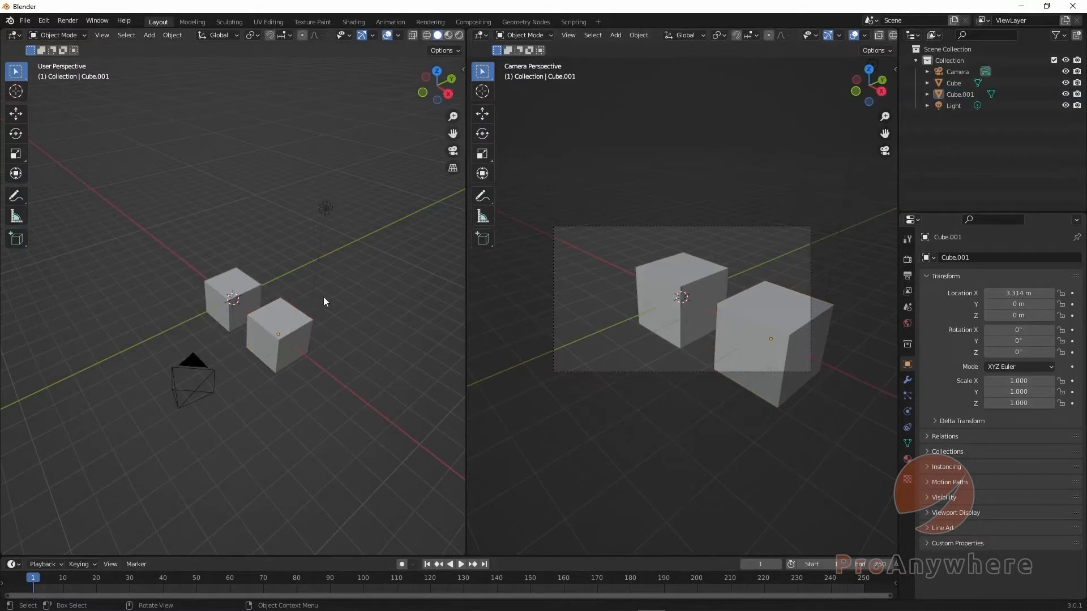
{"action": "left_click", "coordinate": [217, 304]}
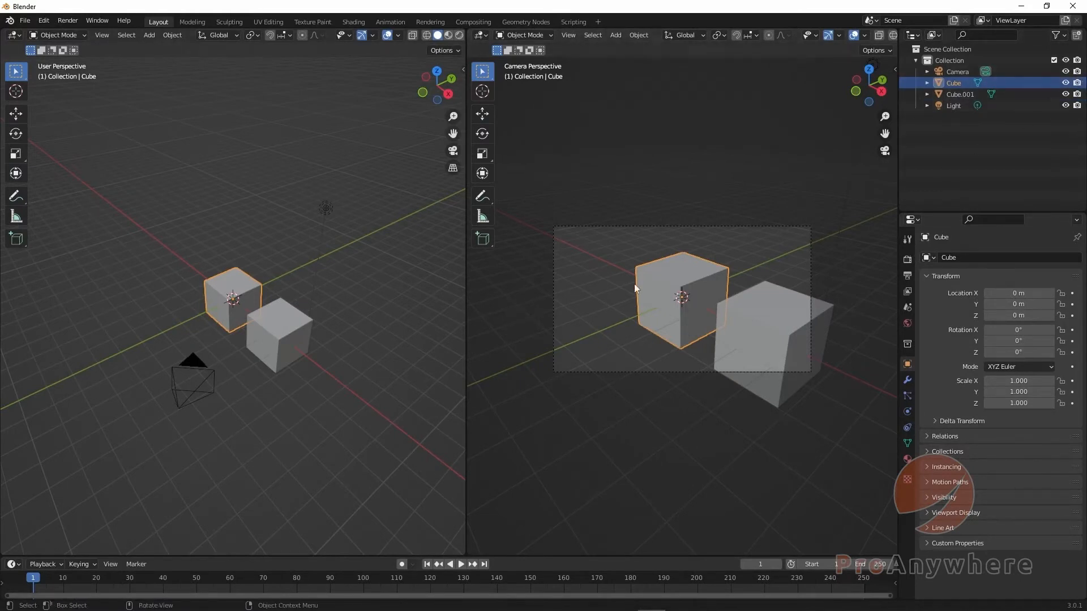
{"action": "left_click", "coordinate": [252, 337]}
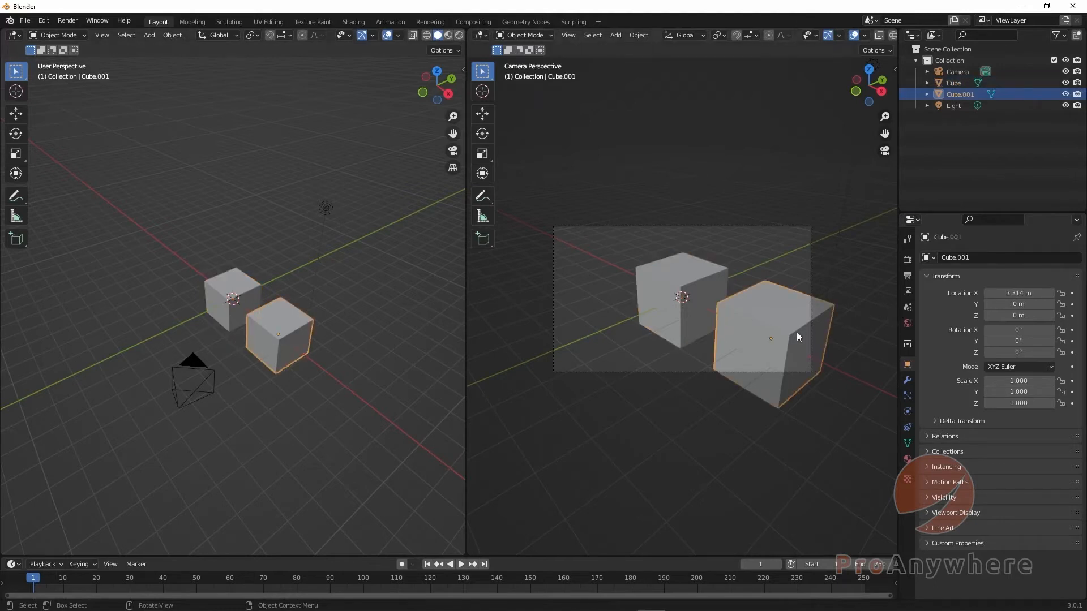
{"action": "left_click", "coordinate": [1076, 94]}
{"action": "left_click", "coordinate": [68, 20]}
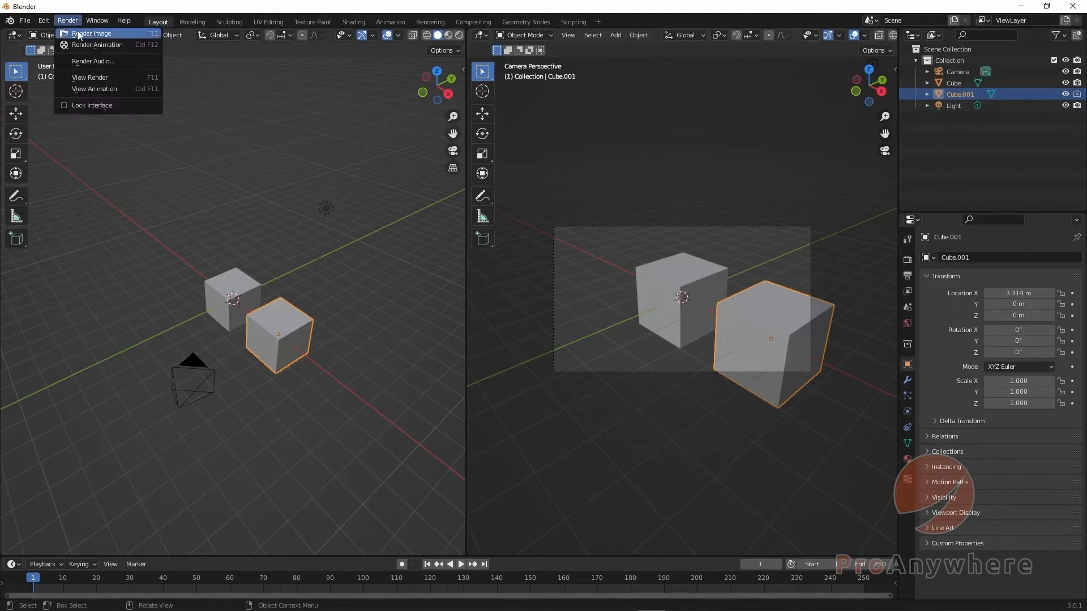
{"action": "left_click", "coordinate": [79, 34]}
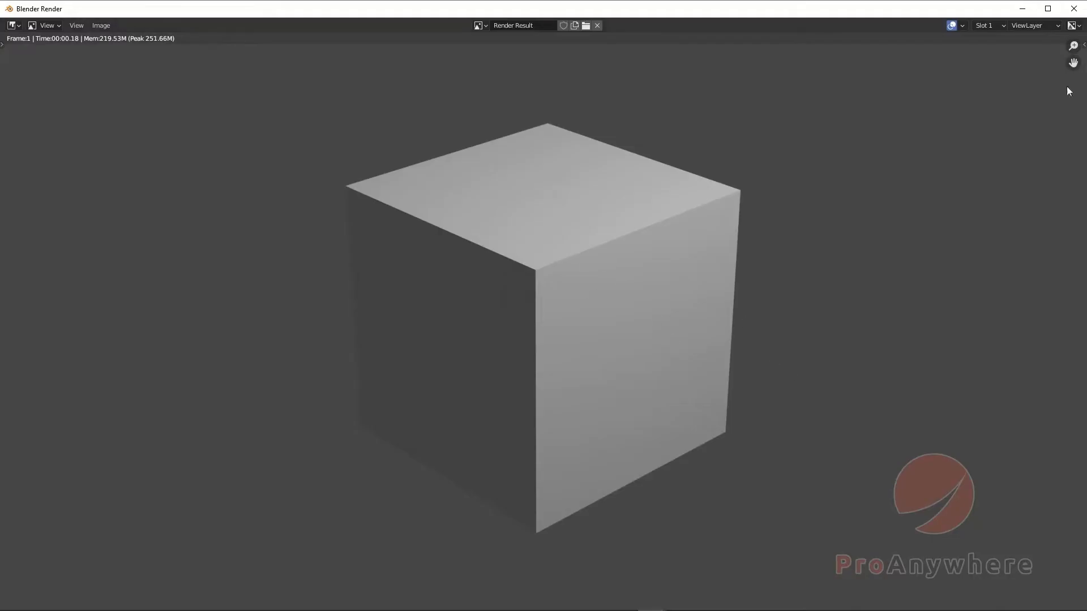
{"action": "left_click", "coordinate": [1074, 8]}
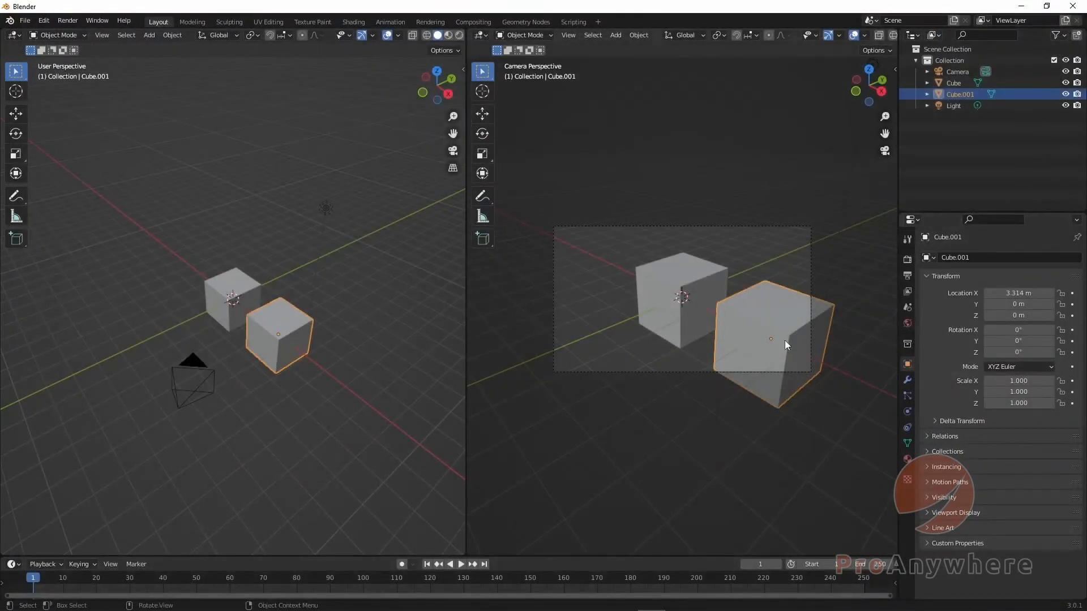
Disable only the original cube in renders while keeping the duplicate enabled, and check the effect with a test render.
{"action": "left_click", "coordinate": [671, 266]}
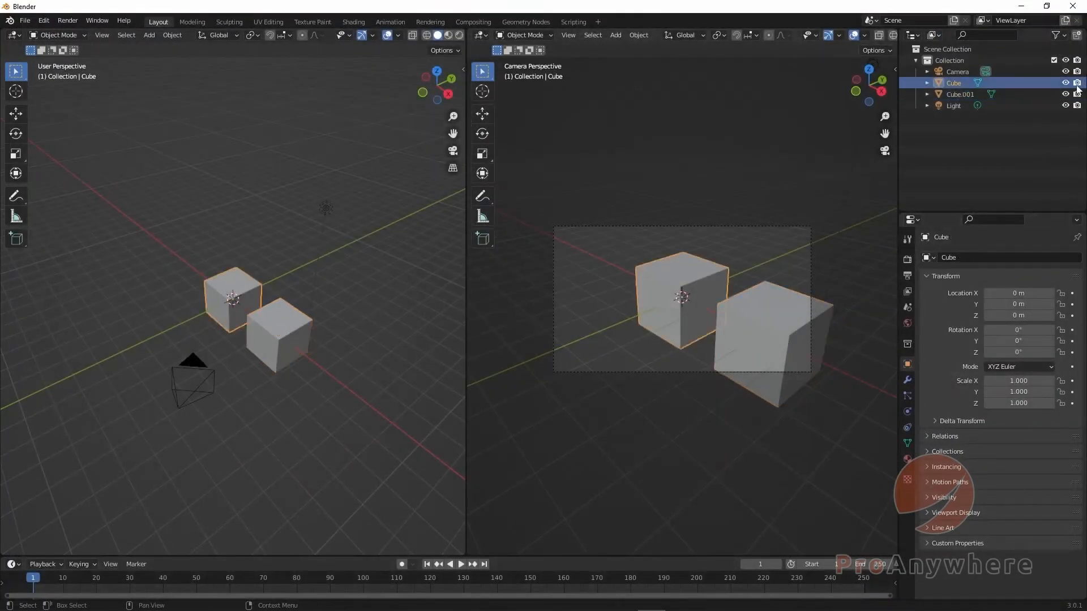
{"action": "left_click", "coordinate": [66, 21]}
{"action": "left_click", "coordinate": [80, 33]}
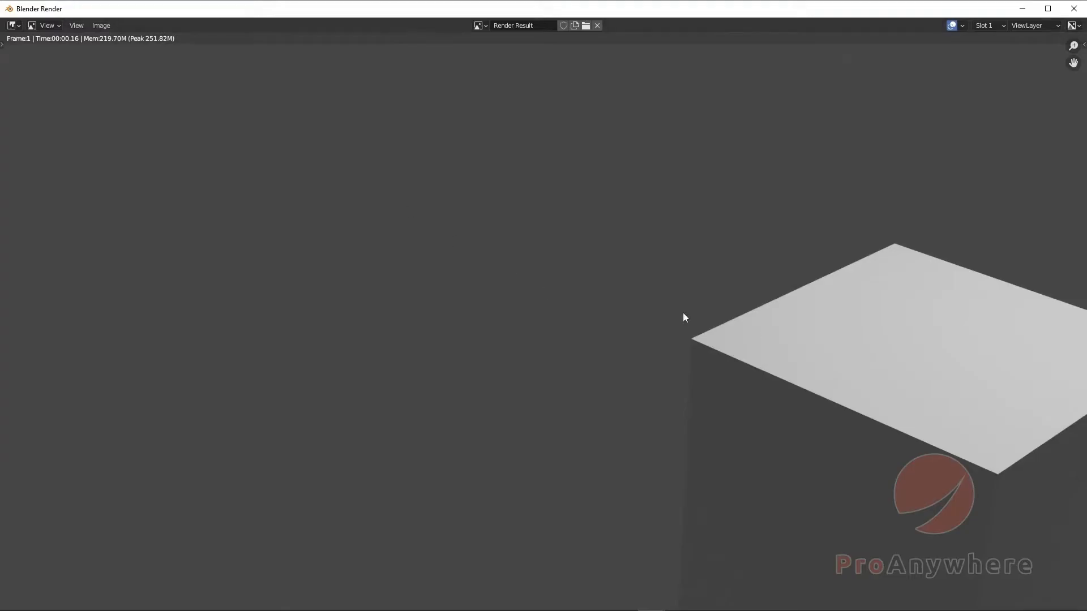
{"action": "left_click", "coordinate": [1074, 8]}
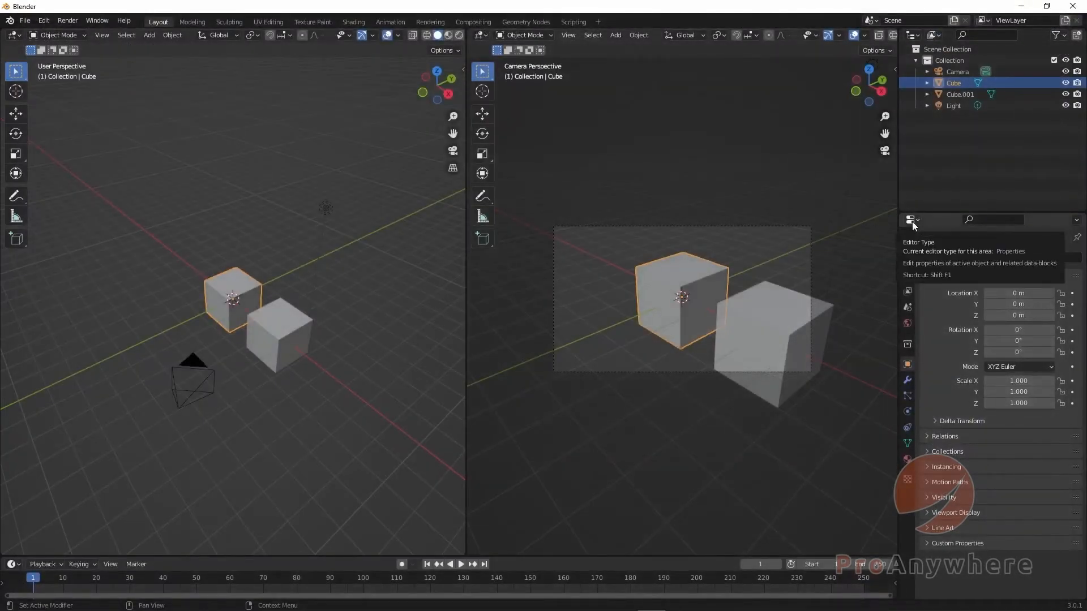
Select the original cube, switch off its viewport visibility in the Outliner, and switch it back on.
{"action": "middle_click_drag", "start_coordinate": [255, 351], "coordinate": [256, 322]}
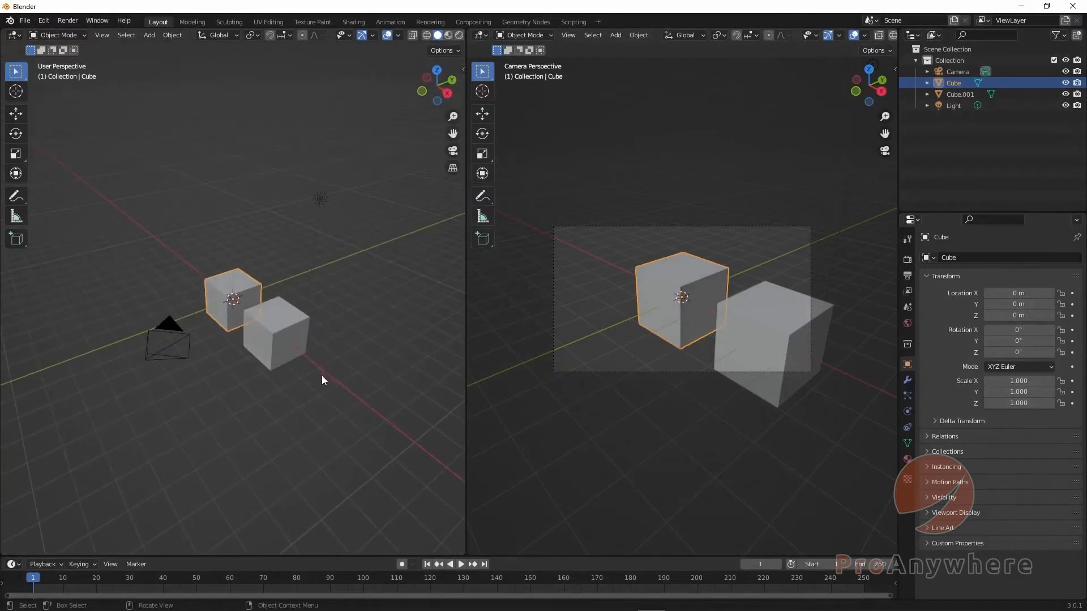
{"action": "left_click", "coordinate": [346, 390]}
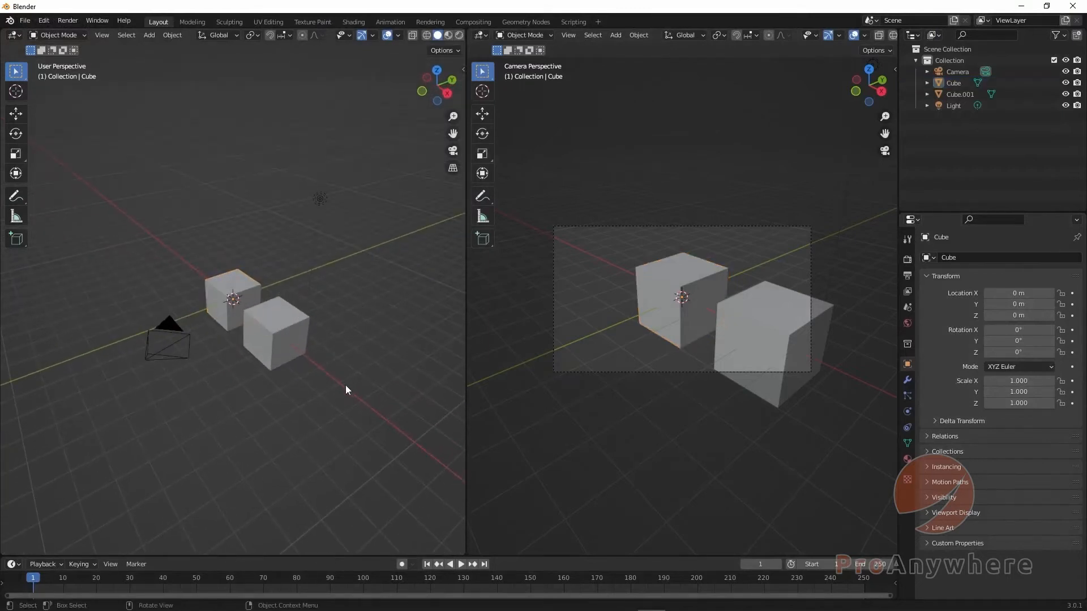
{"action": "left_click", "coordinate": [246, 279]}
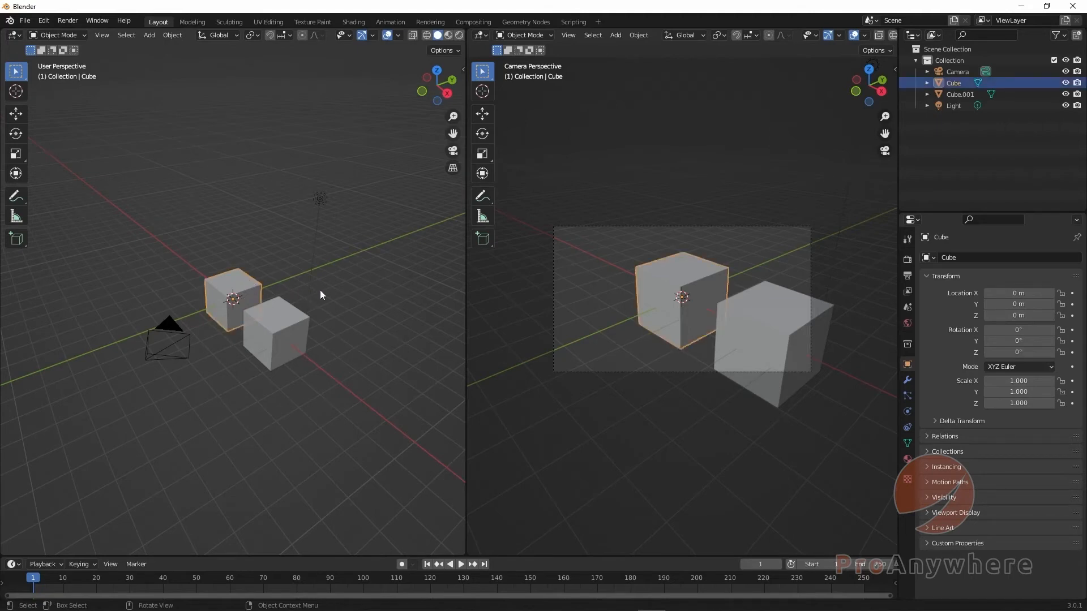
{"action": "left_click", "coordinate": [1065, 83]}
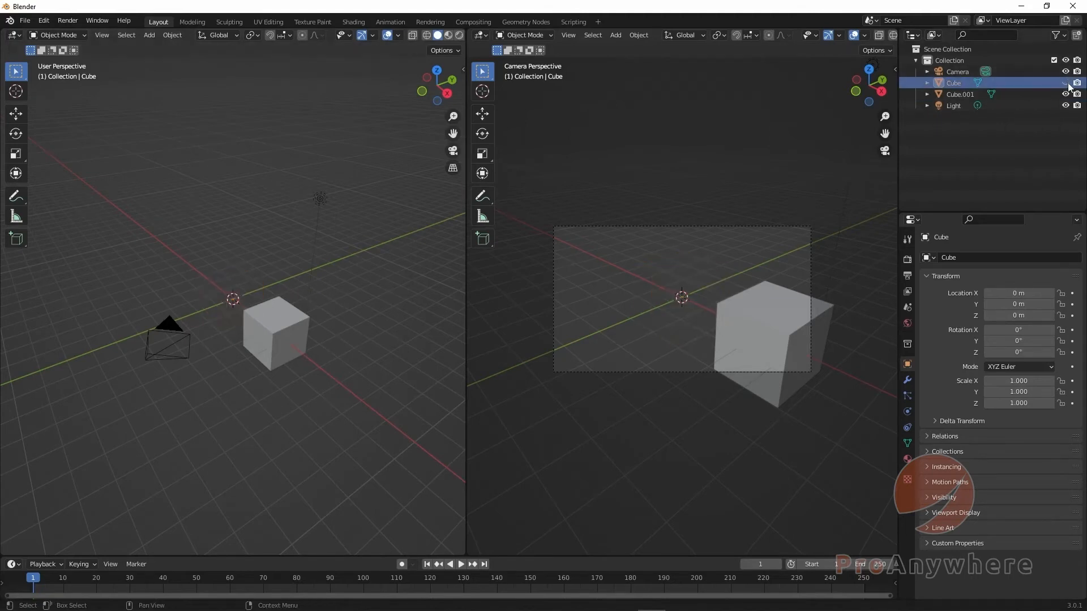
{"action": "left_click", "coordinate": [1065, 82]}
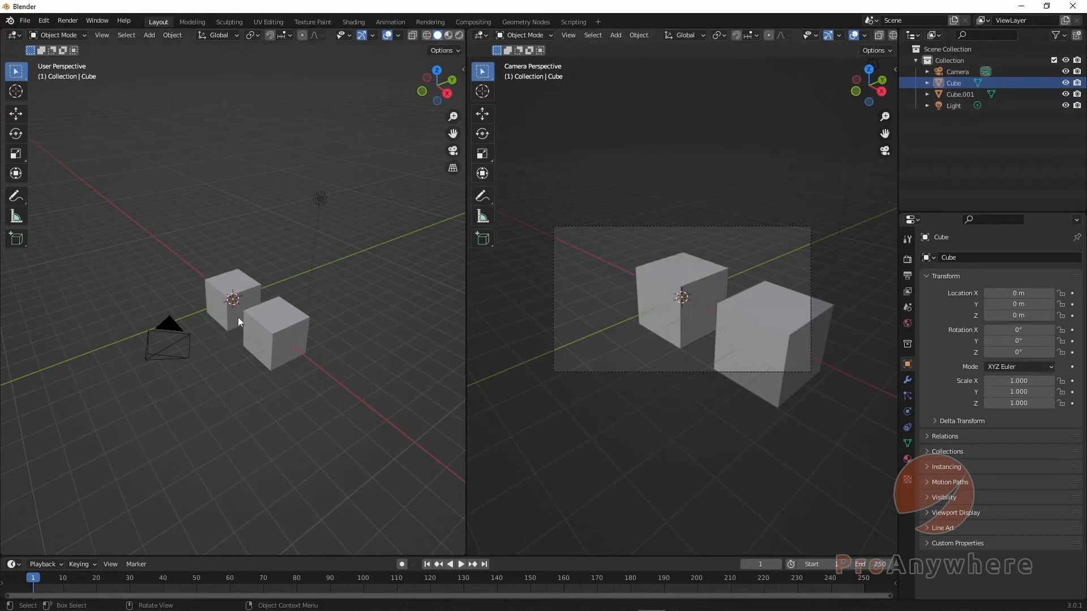
Hide the selected original cube with the Hide command and reveal it again with the command for showing hidden objects.
{"action": "left_click", "coordinate": [218, 287]}
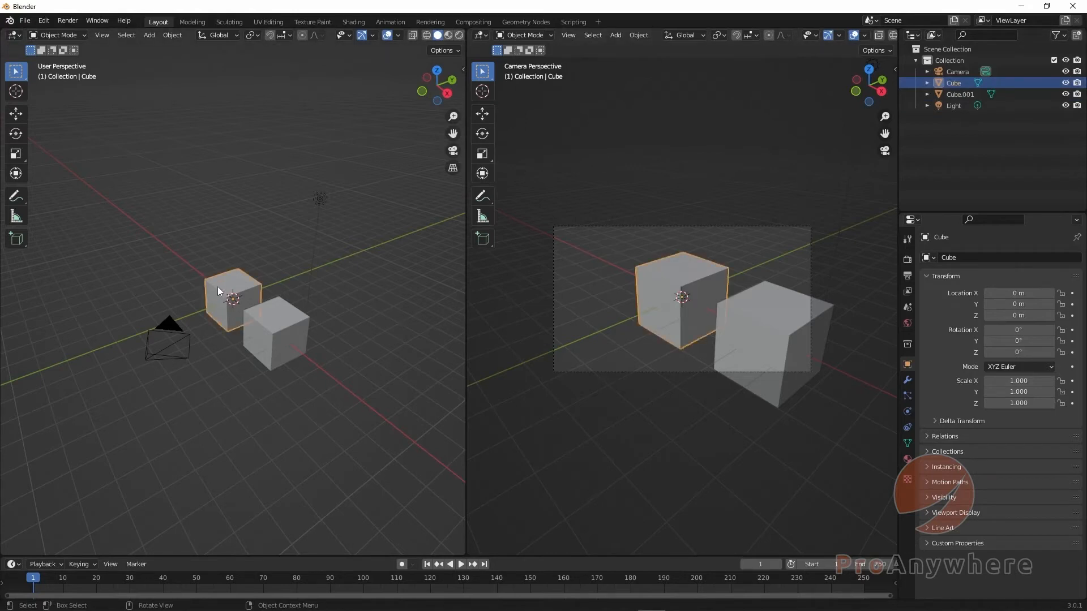
{"action": "middle_click_drag", "start_coordinate": [217, 287], "coordinate": [223, 315]}
{"action": "key", "text": "h"}
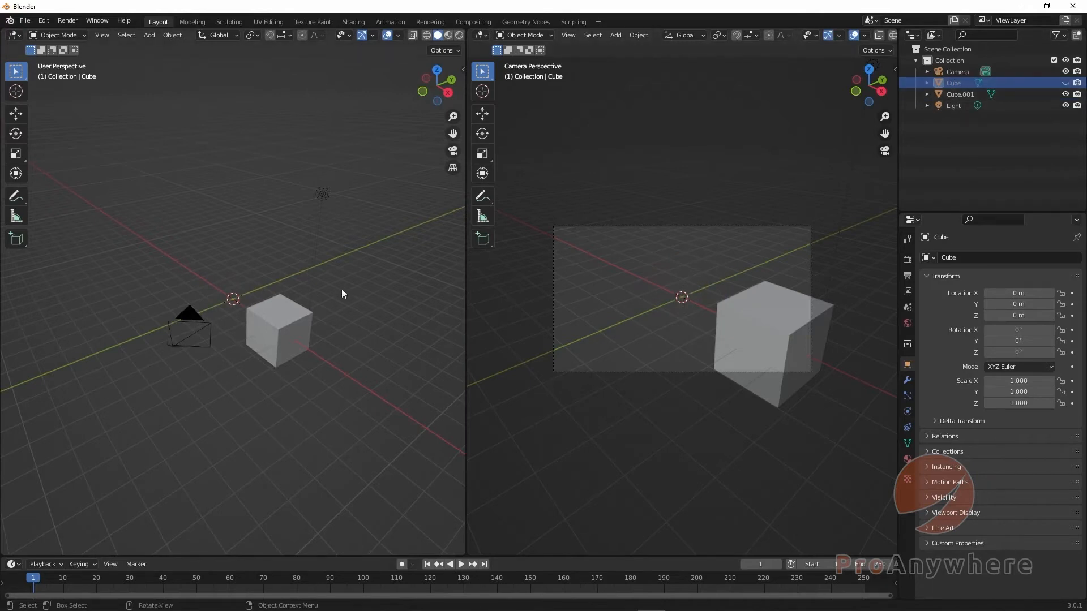
{"action": "middle_click_drag", "start_coordinate": [341, 288], "coordinate": [334, 288]}
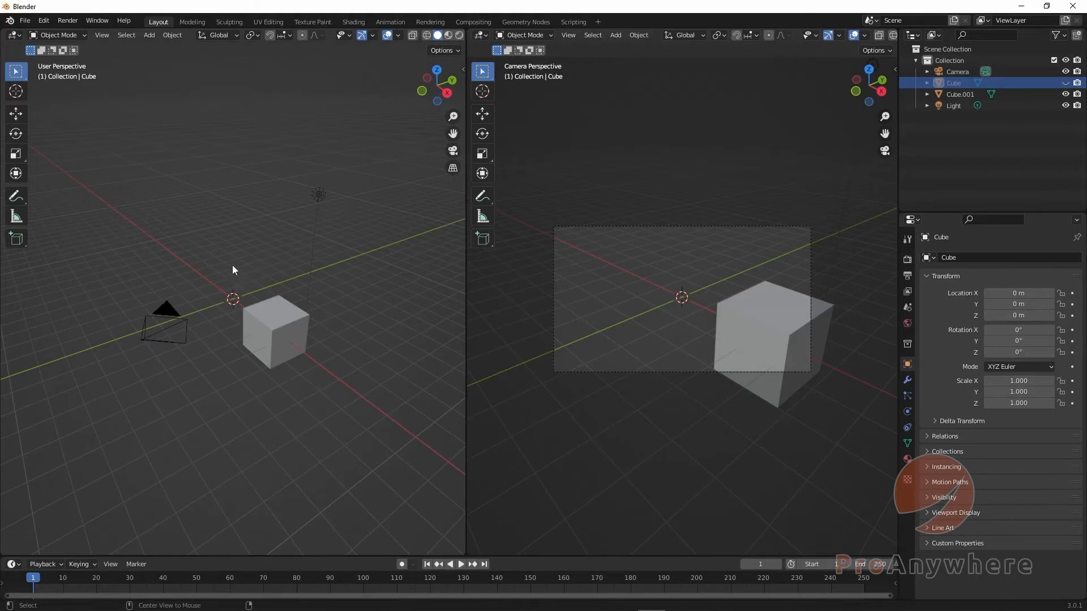
{"action": "key", "text": "alt+h"}
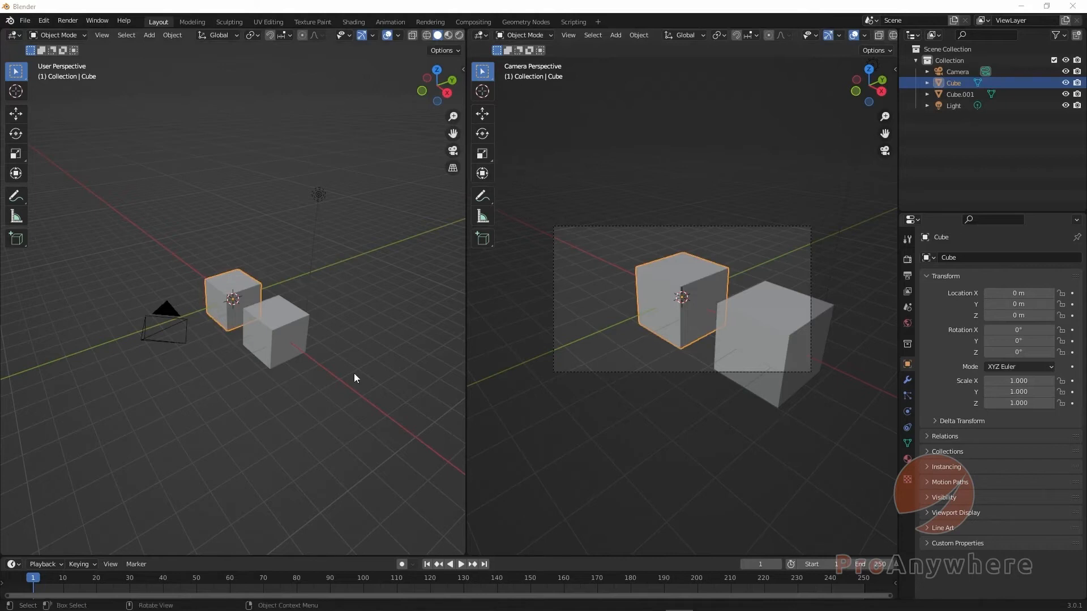
{"action": "middle_click_drag", "start_coordinate": [270, 418], "coordinate": [317, 403]}
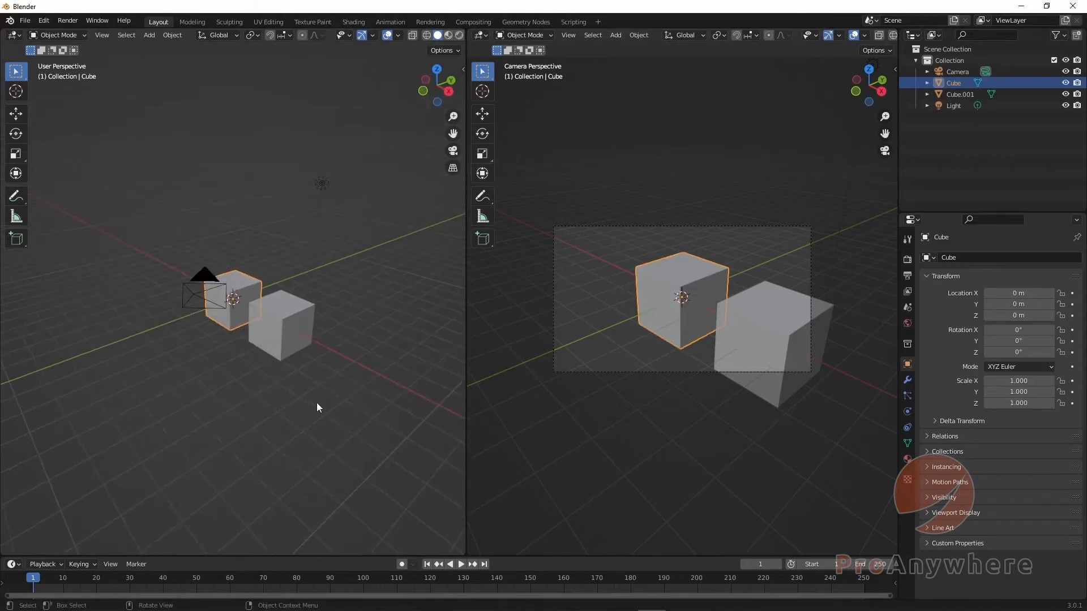
Join the two 3D viewports into a single user perspective view and select the duplicate cube.
{"action": "right_click", "coordinate": [466, 403]}
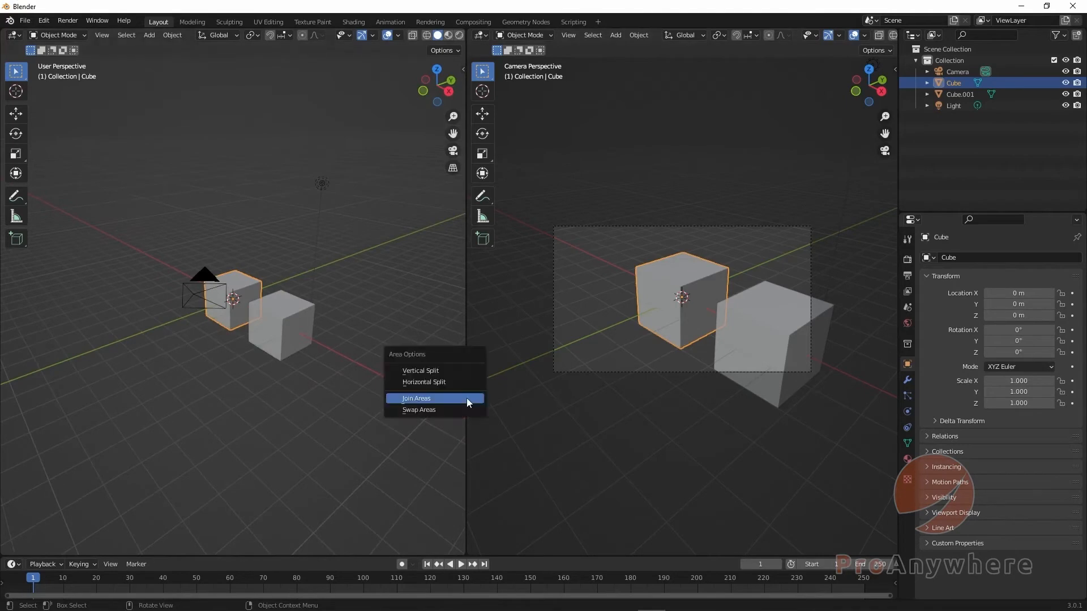
{"action": "left_click", "coordinate": [455, 398]}
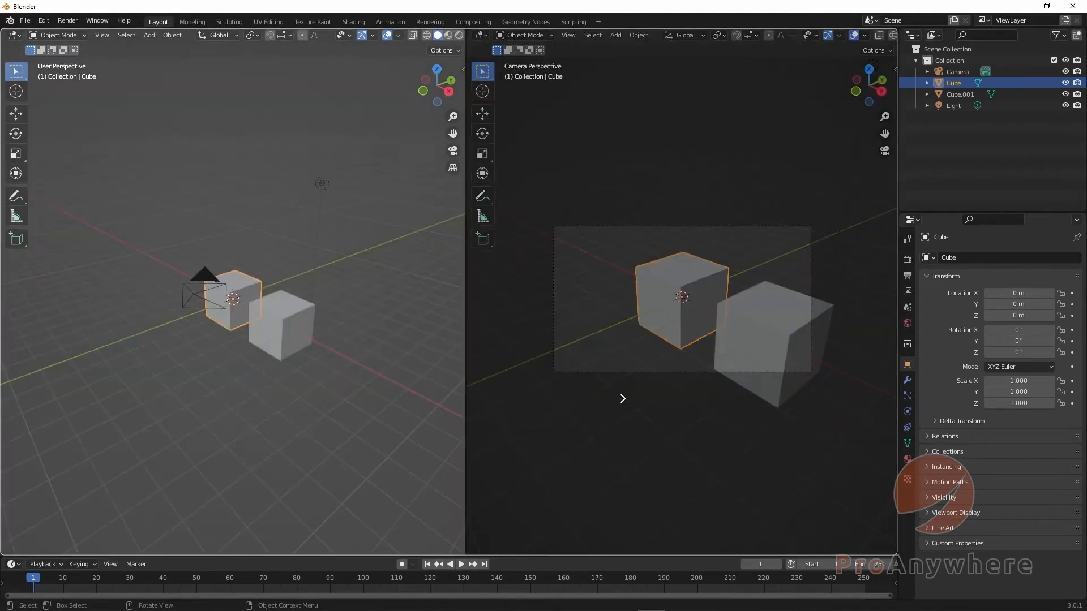
{"action": "left_click", "coordinate": [587, 436]}
{"action": "scroll", "coordinate": [497, 407], "scroll_direction": "up", "scroll_amount": 1}
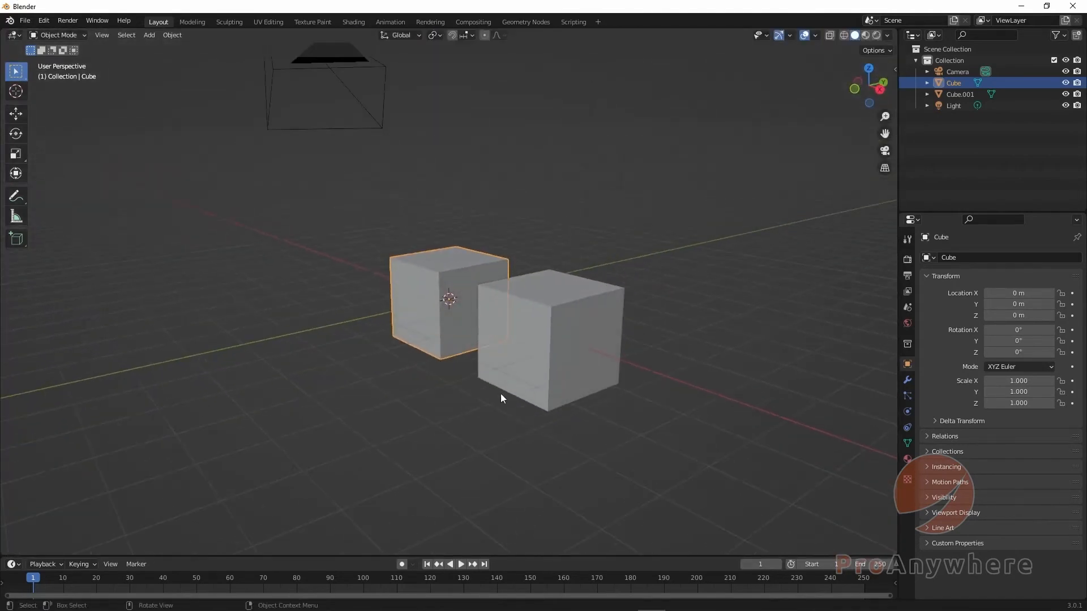
{"action": "left_click", "coordinate": [542, 359]}
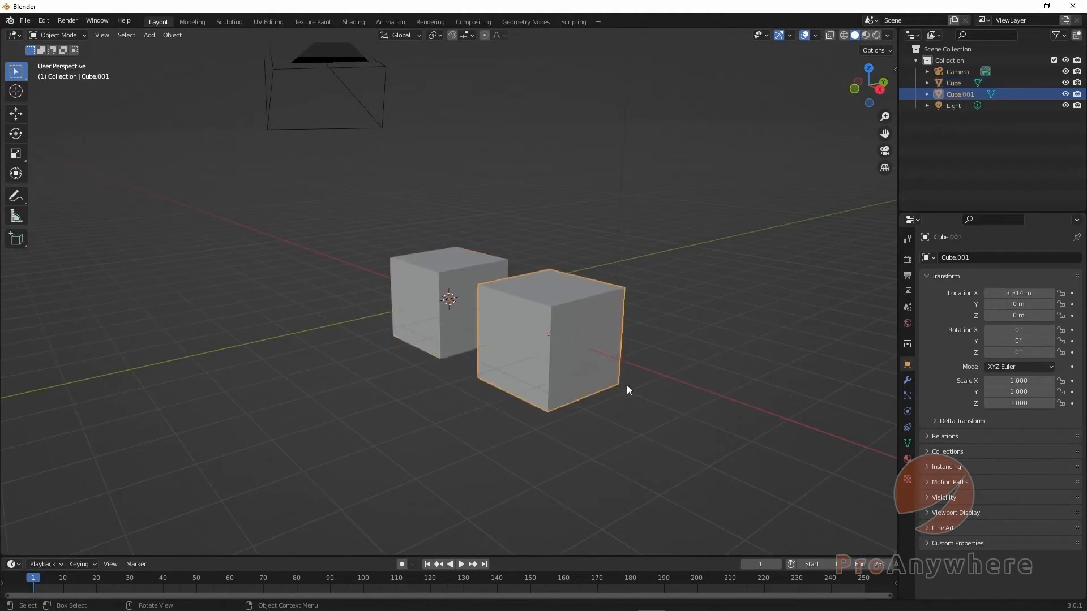
{"action": "middle_click_drag", "start_coordinate": [626, 388], "coordinate": [540, 391]}
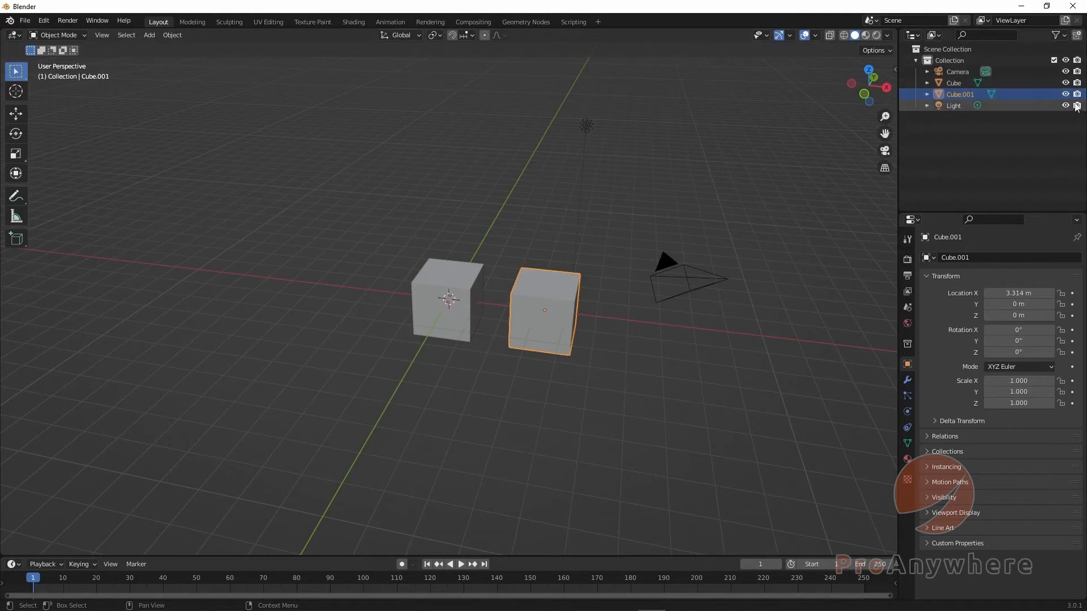
Show the Selectable restriction toggle column in the Outliner.
{"action": "left_click", "coordinate": [1065, 35]}
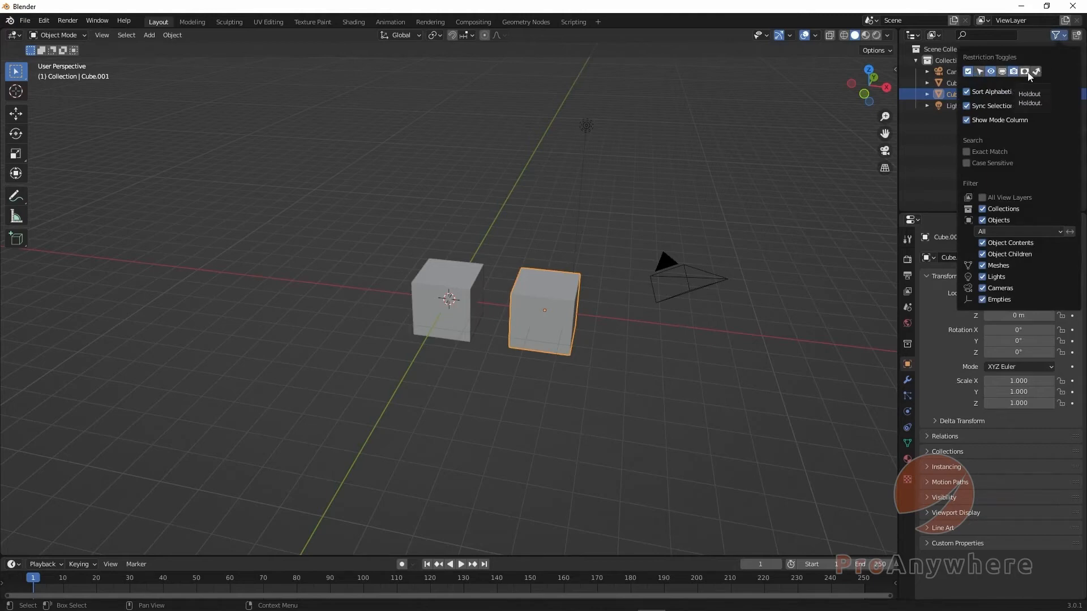
{"action": "left_click", "coordinate": [980, 72]}
{"action": "left_click", "coordinate": [1063, 38]}
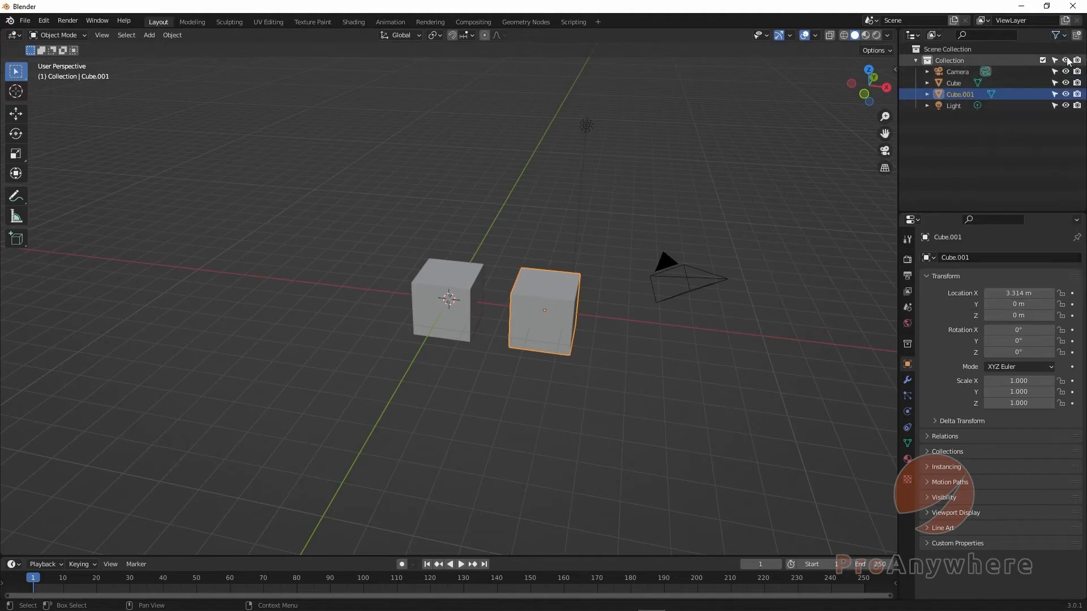
Remove the viewport visibility (eye) toggle column from the Outliner and bring it back.
{"action": "left_click", "coordinate": [1056, 35]}
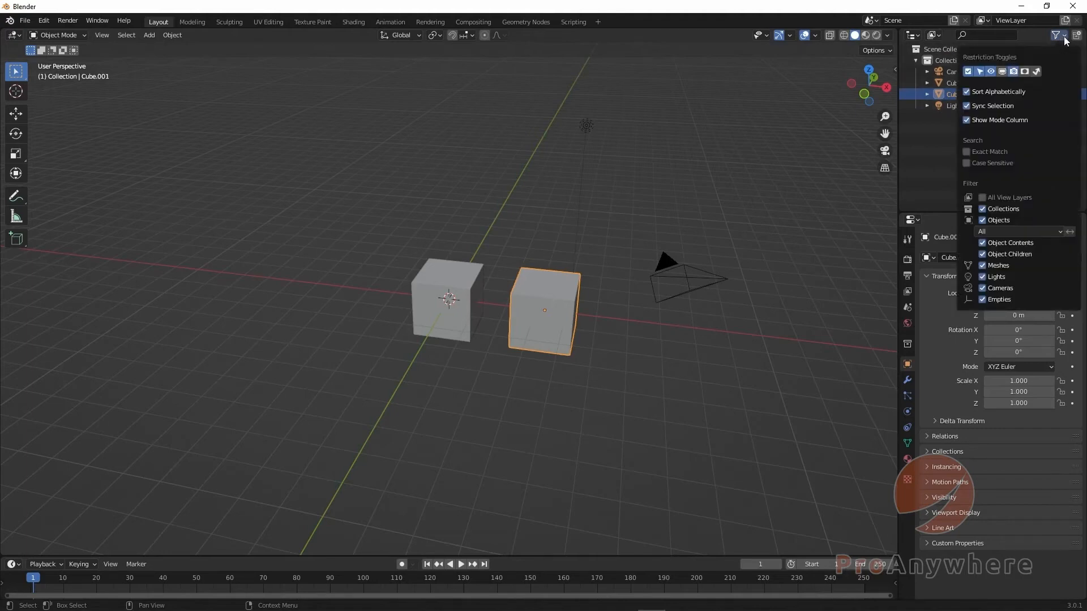
{"action": "left_click", "coordinate": [991, 72]}
{"action": "left_click", "coordinate": [1057, 44]}
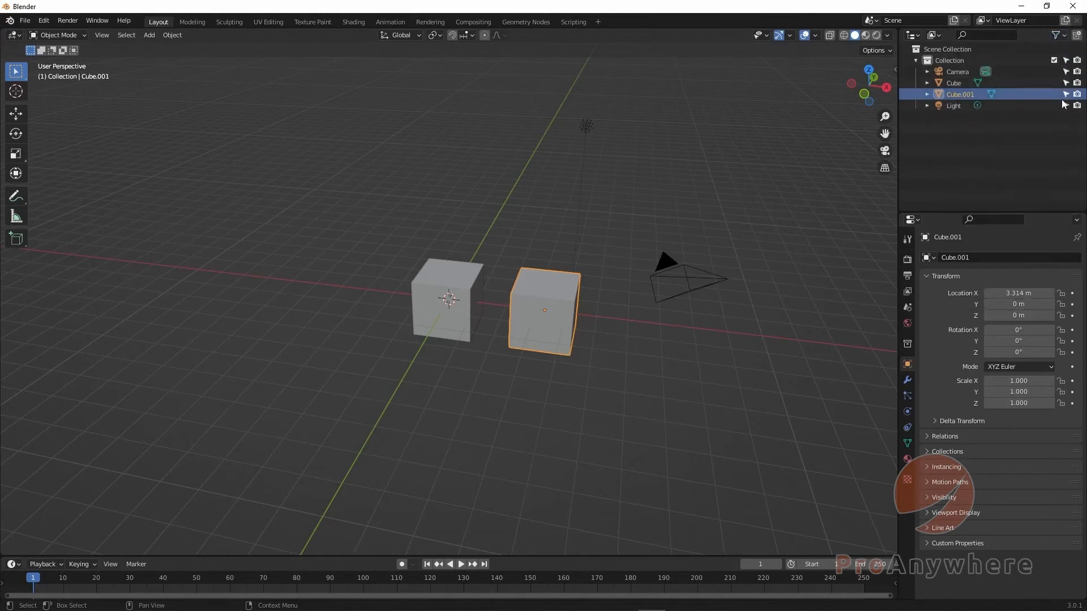
{"action": "left_click", "coordinate": [1056, 35]}
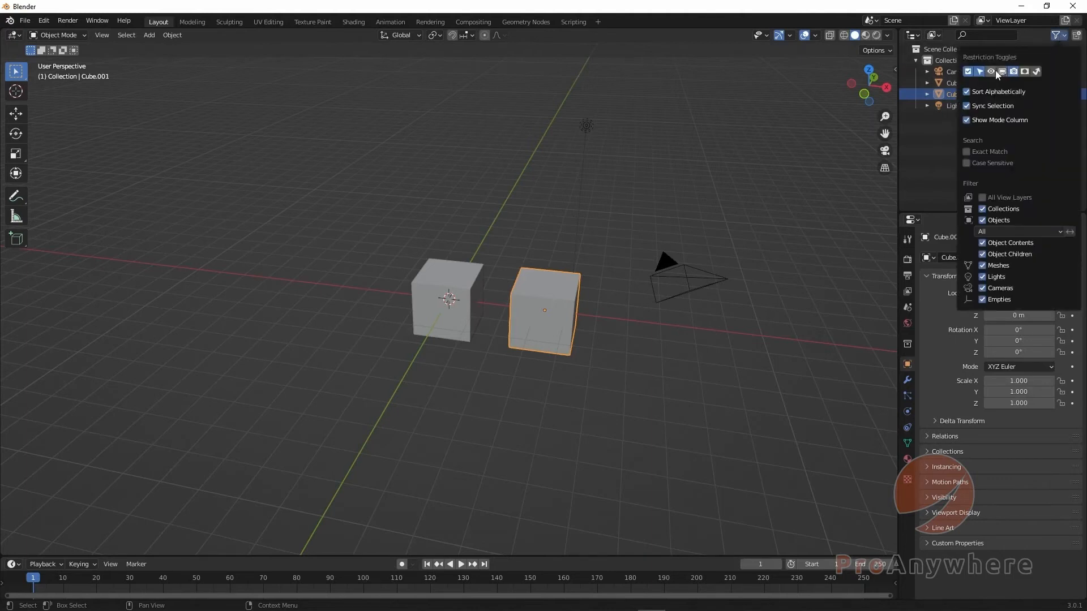
{"action": "left_click", "coordinate": [1059, 37]}
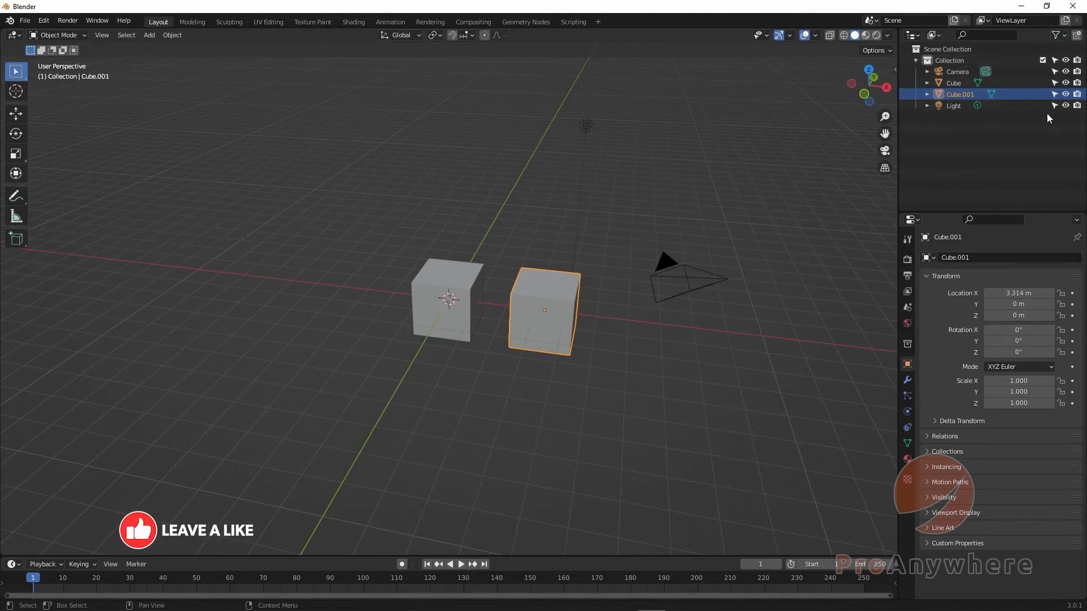
Test selecting and deselecting the duplicate cube in the viewport, and make it unselectable in the Outliner.
{"action": "left_click", "coordinate": [1050, 95]}
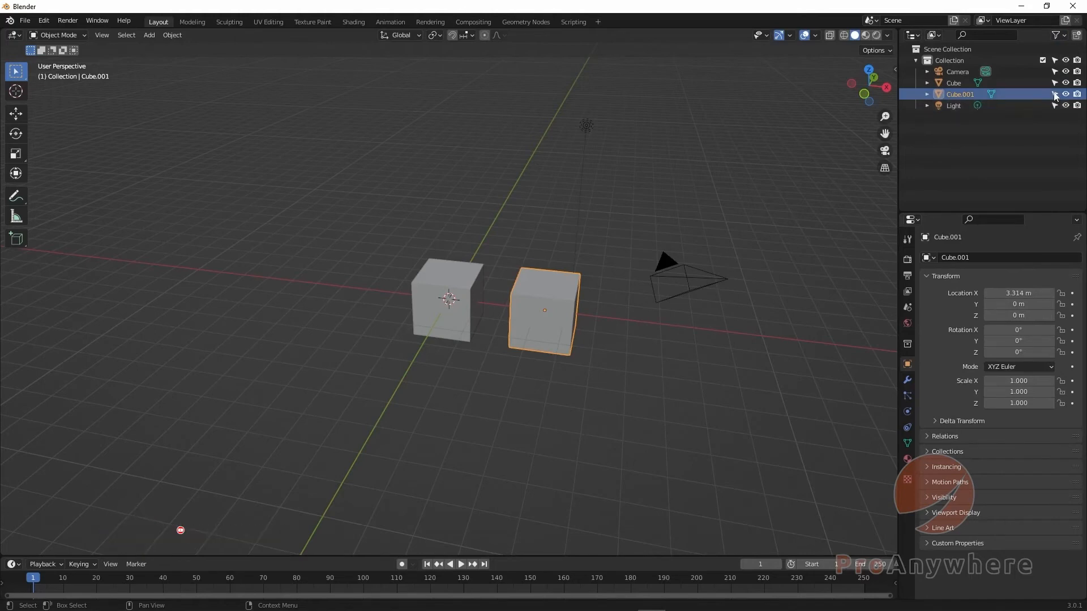
{"action": "left_click", "coordinate": [549, 298]}
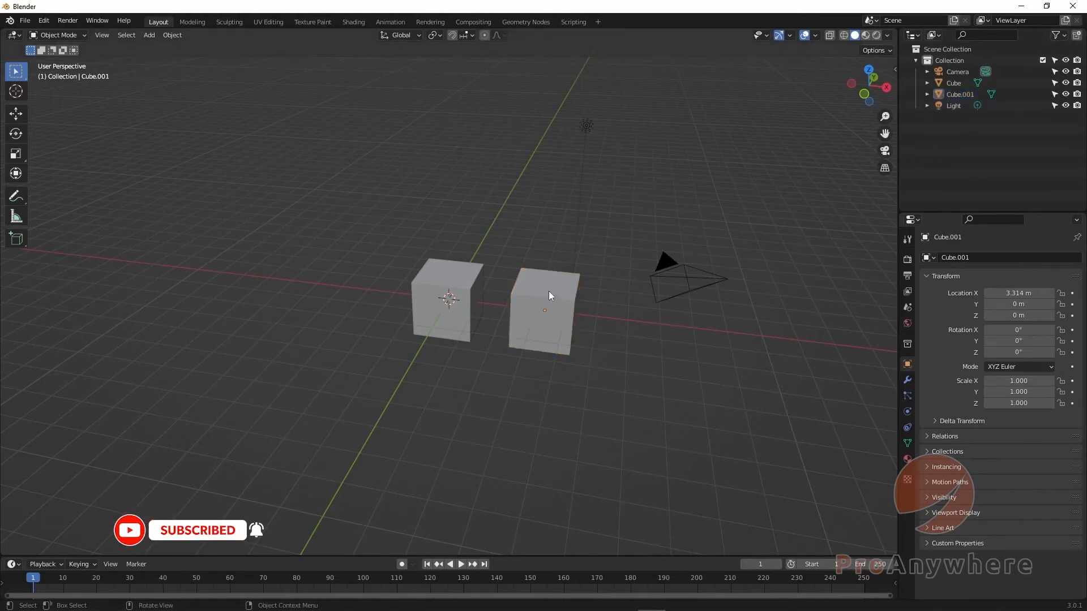
{"action": "left_click", "coordinate": [548, 291]}
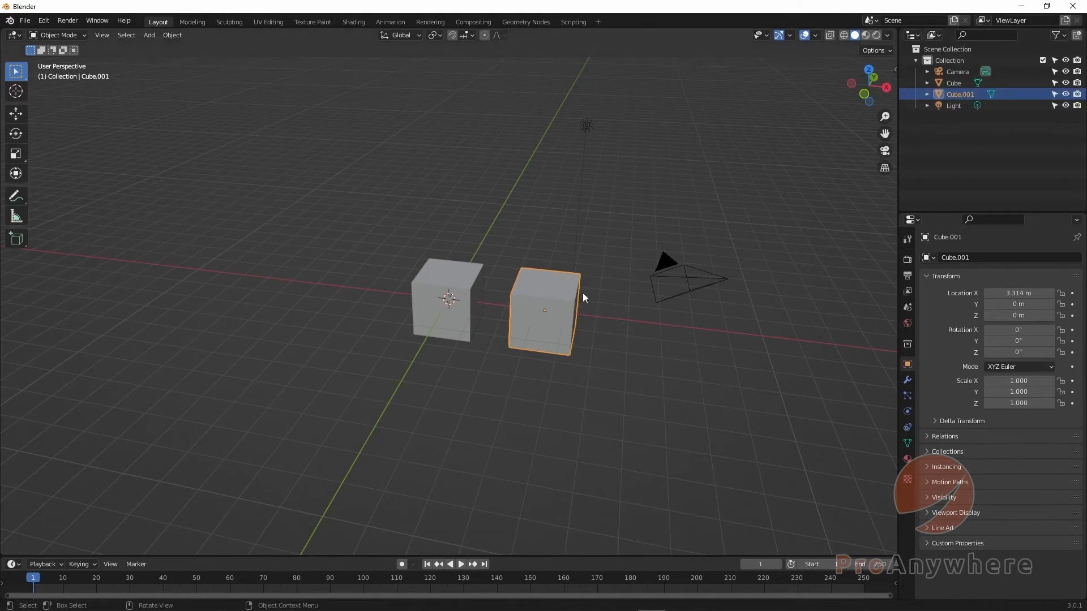
{"action": "left_click", "coordinate": [600, 320]}
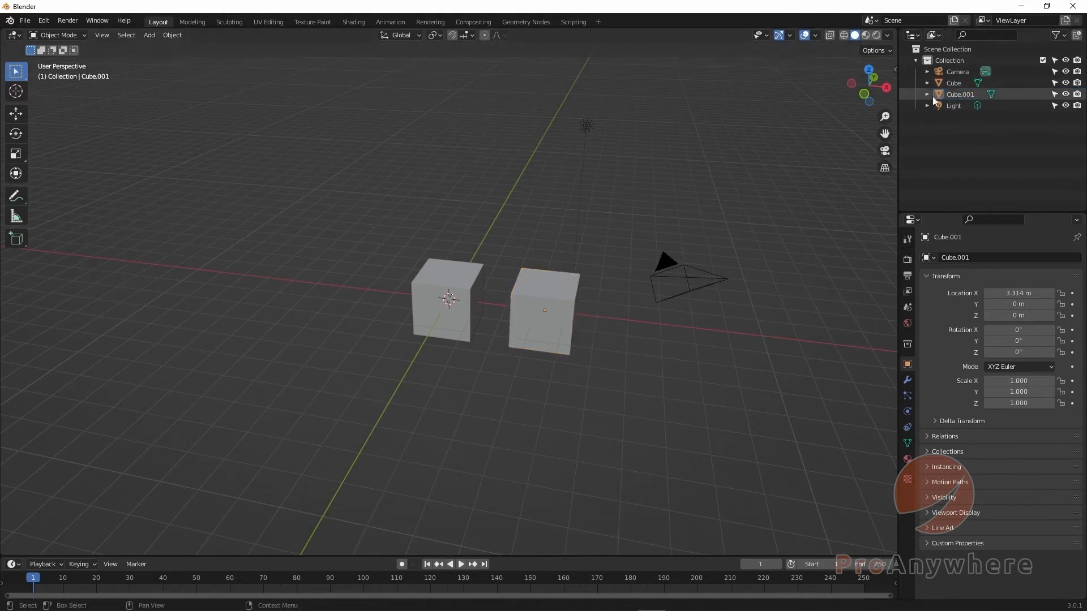
{"action": "left_click", "coordinate": [1054, 94]}
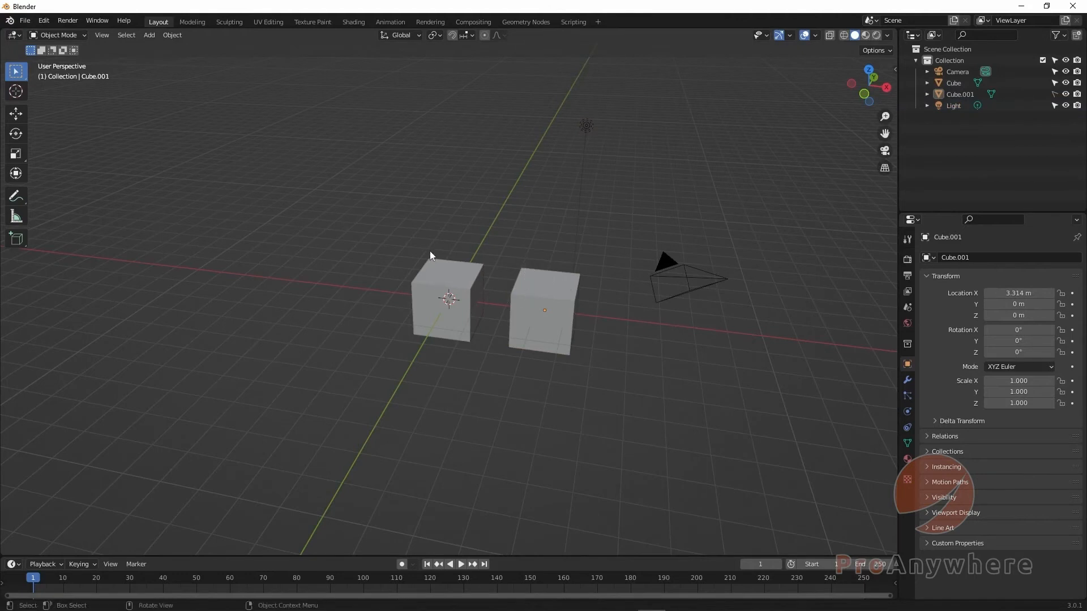
Test selecting the original cube, the camera and the light in the viewport, and try to select the unselectable duplicate cube.
{"action": "left_click", "coordinate": [439, 274]}
{"action": "left_click", "coordinate": [702, 279]}
{"action": "left_click_drag", "start_coordinate": [547, 103], "coordinate": [635, 139]}
{"action": "left_click", "coordinate": [529, 293]}
Make the duplicate cube selectable in the Outliner, and test selecting and deselecting it in the viewport.
{"action": "left_click", "coordinate": [1054, 94]}
{"action": "left_click", "coordinate": [518, 318]}
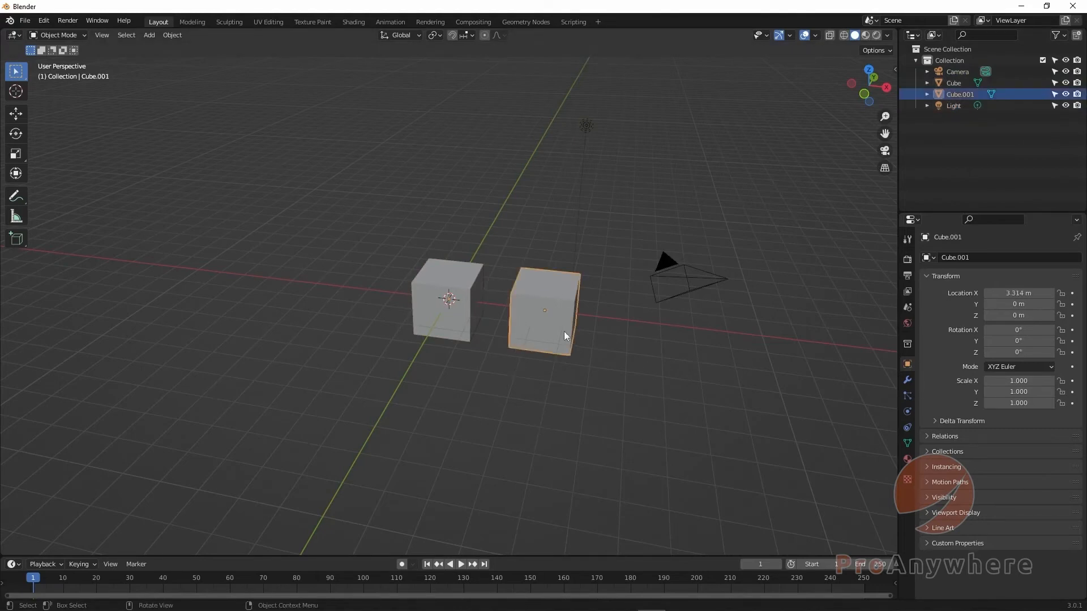
{"action": "left_click", "coordinate": [522, 242]}
{"action": "left_click", "coordinate": [548, 289]}
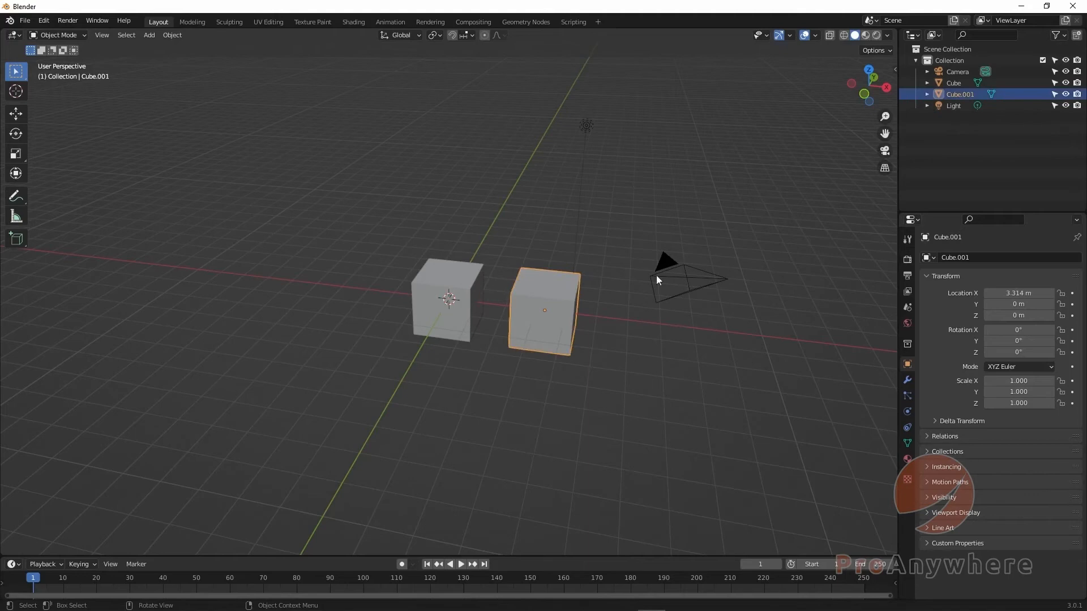
Make the duplicate cube unselectable in the Outliner and try the Move, Rotate and Scale tools on it.
{"action": "left_click", "coordinate": [1054, 94]}
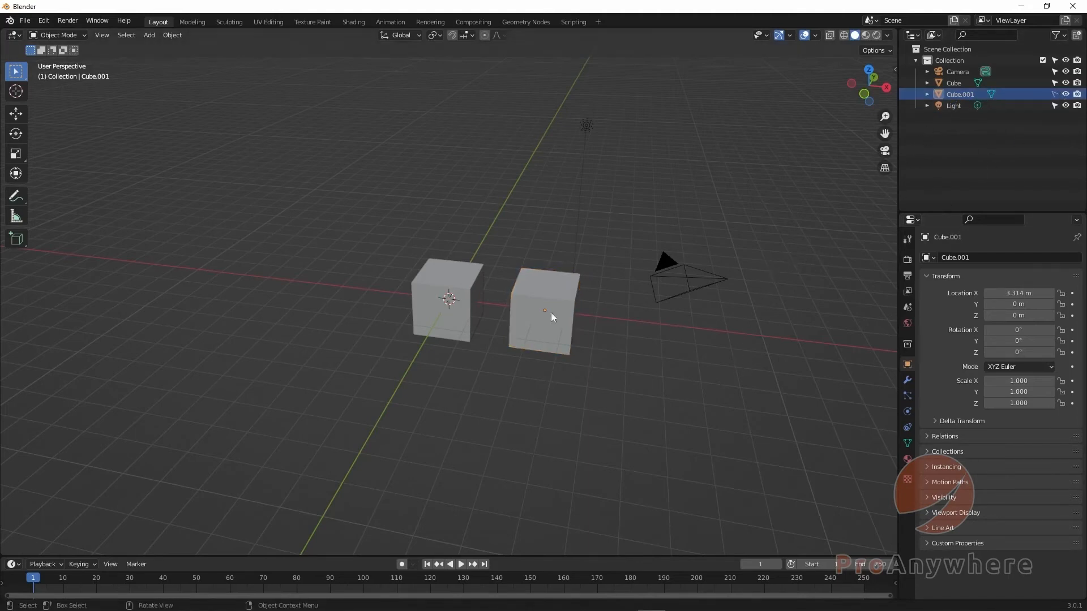
{"action": "left_click", "coordinate": [16, 114]}
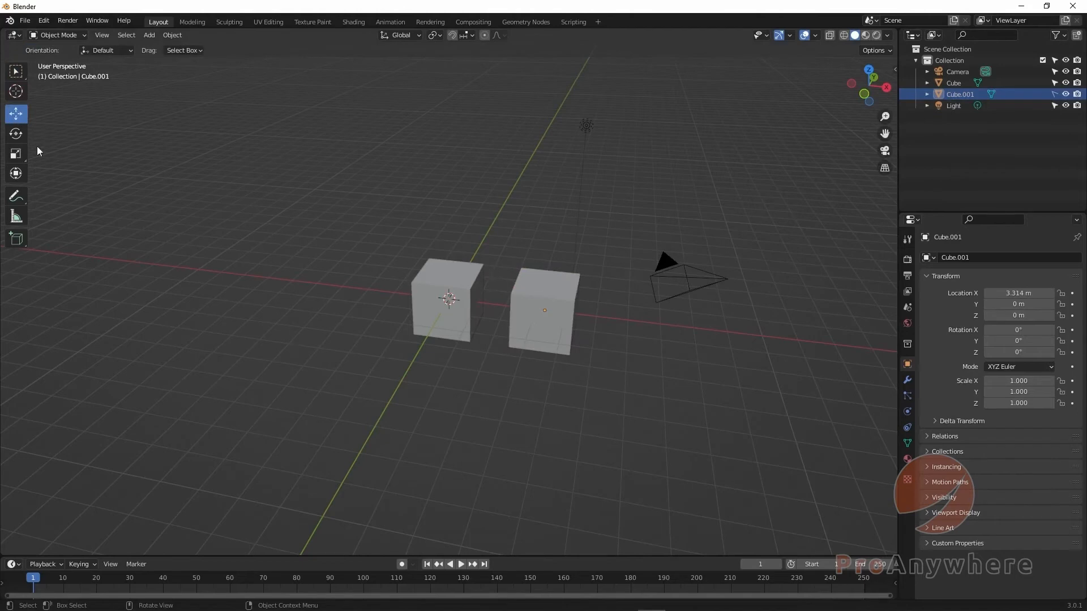
{"action": "left_click", "coordinate": [21, 137]}
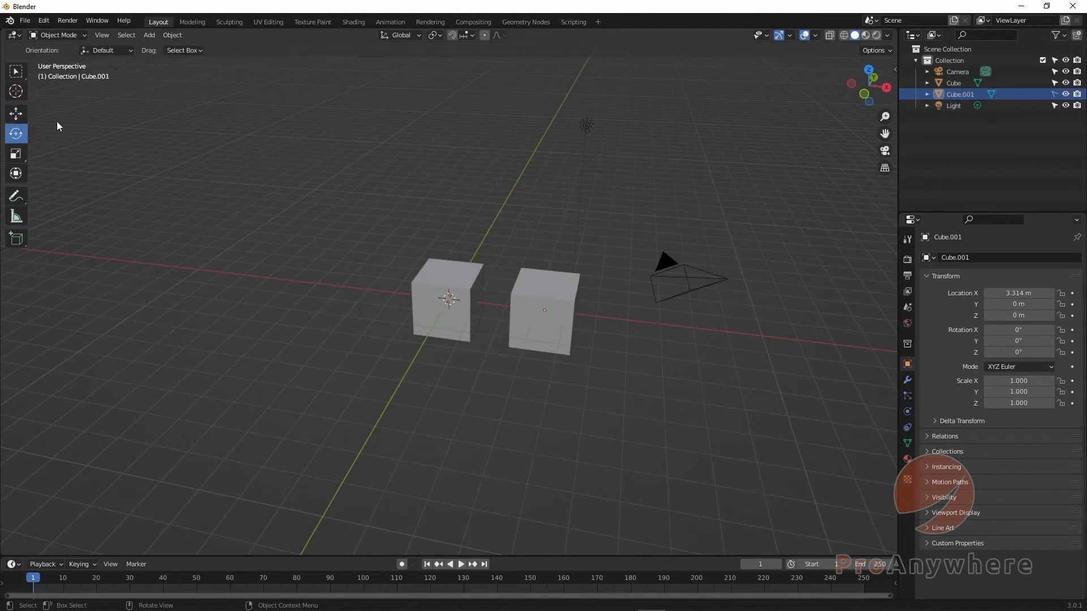
{"action": "left_click", "coordinate": [16, 155]}
{"action": "left_click", "coordinate": [16, 117]}
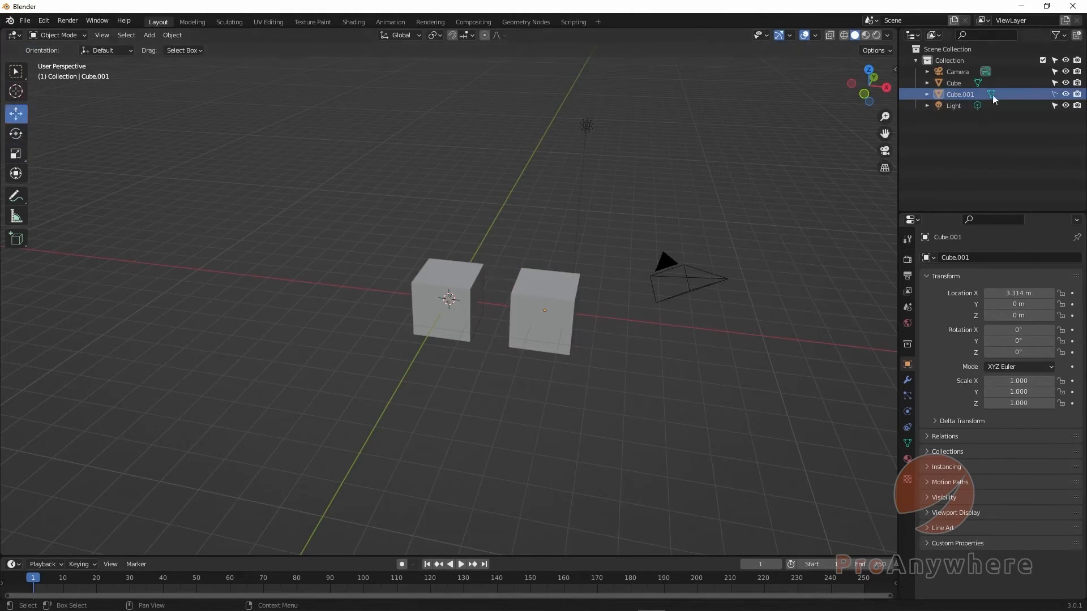
Restore the duplicate cube's selectability in the Outliner, select it there and display its Scale gizmo.
{"action": "left_click", "coordinate": [1054, 94]}
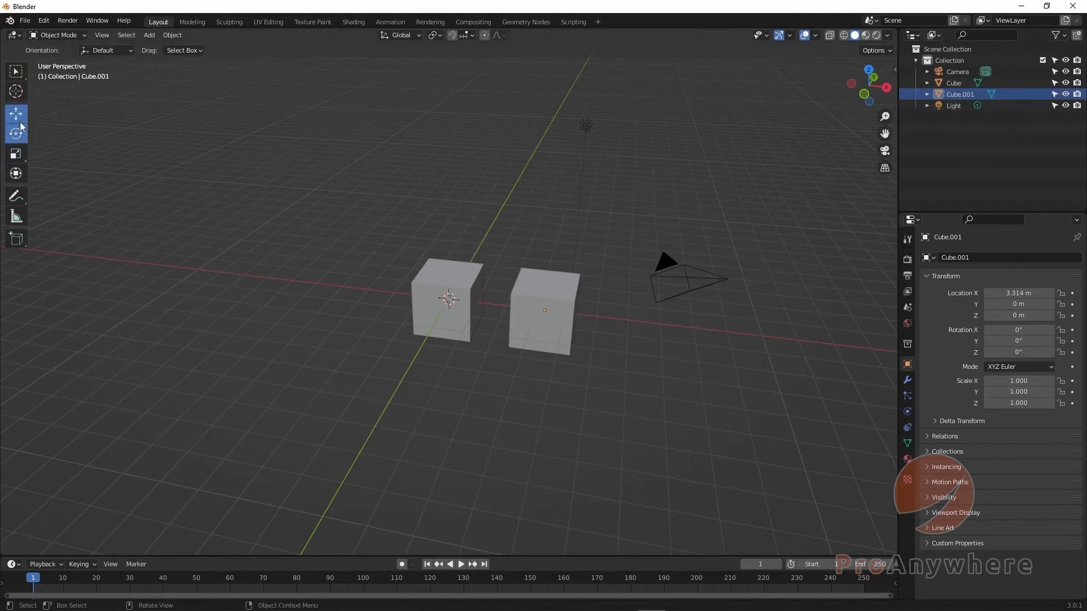
{"action": "left_click", "coordinate": [969, 94]}
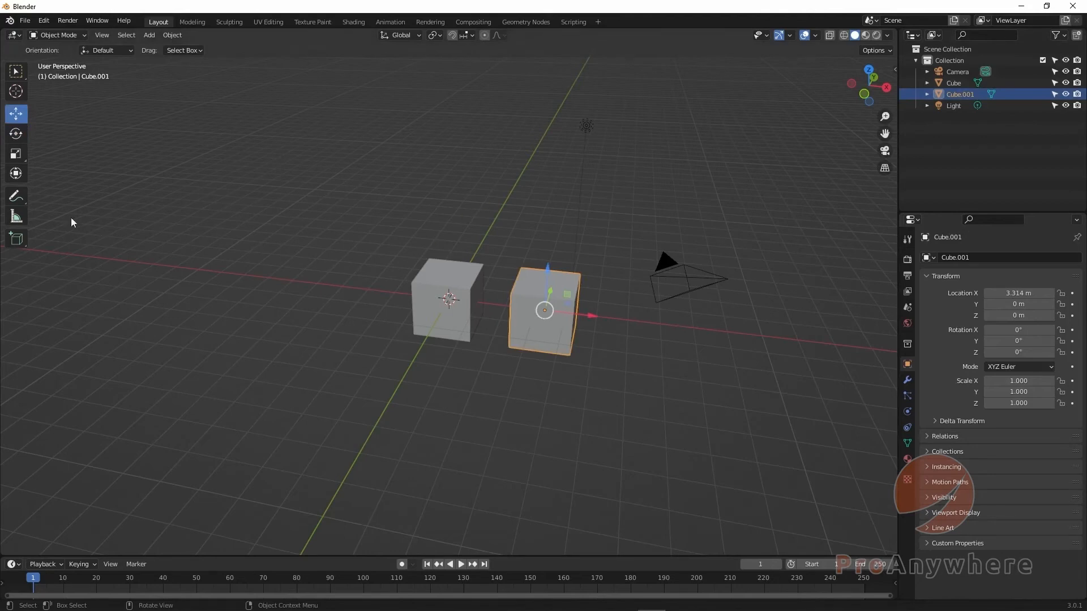
{"action": "left_click", "coordinate": [16, 152]}
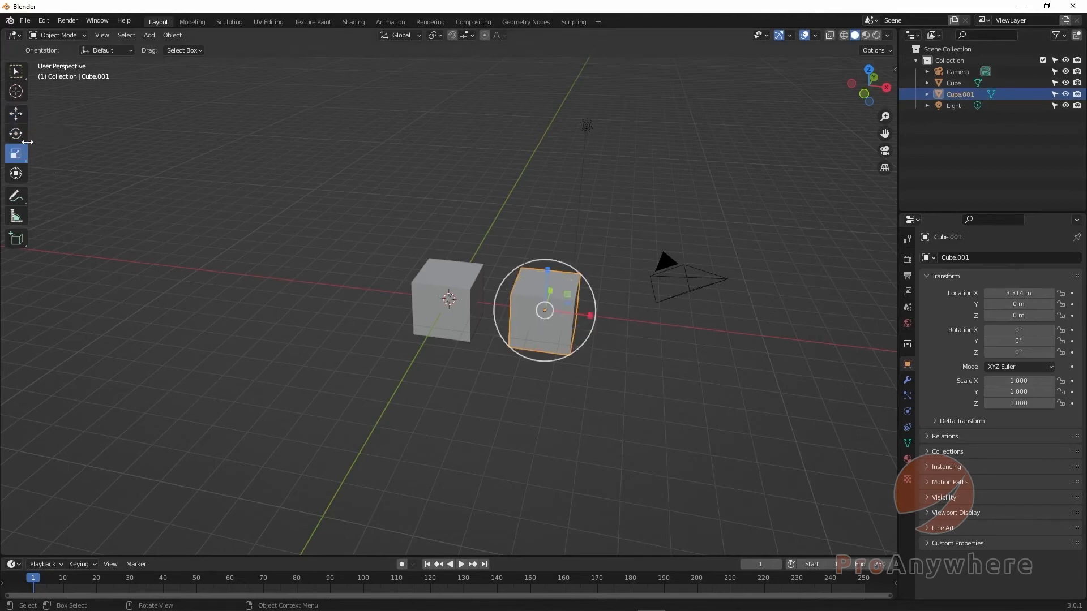
Try moving the duplicate cube along the X axis with the Move tool and undo the move.
{"action": "left_click", "coordinate": [18, 117]}
{"action": "left_click_drag", "start_coordinate": [590, 312], "coordinate": [731, 333]}
{"action": "key", "text": "ctrl+z"}
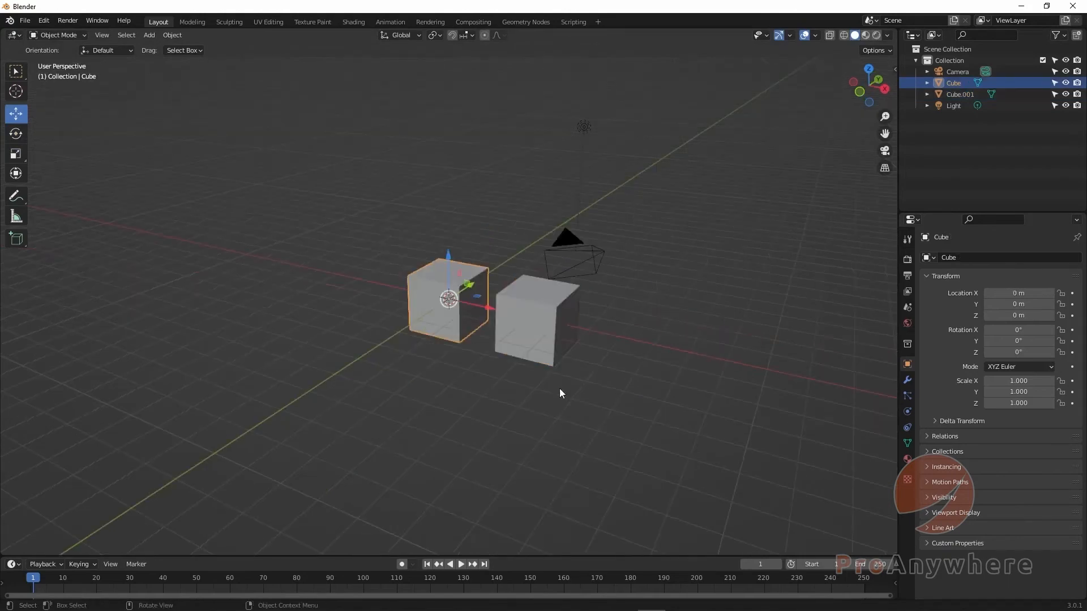
Switch the original cube in and out of local view twice, viewing it in isolation from several angles.
{"action": "mouse_move", "coordinate": [550, 344]}
{"action": "middle_mouse_down"}
{"action": "mouse_move", "coordinate": [386, 341]}
{"action": "mouse_move", "coordinate": [566, 343]}
{"action": "middle_mouse_up"}
{"action": "key", "text": "KP_Divide"}
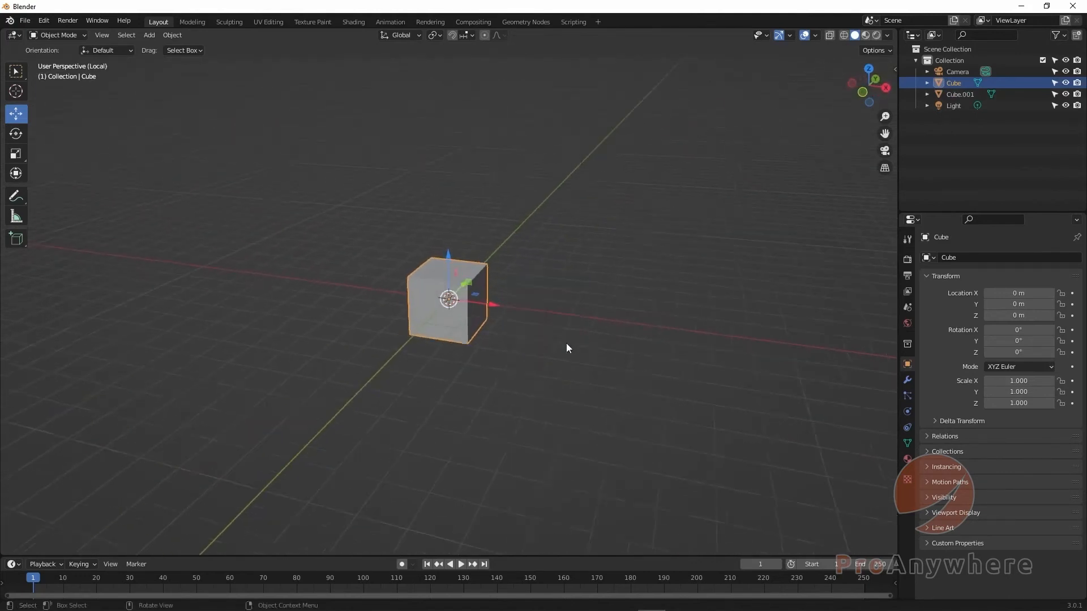
{"action": "key", "text": "KP_Divide"}
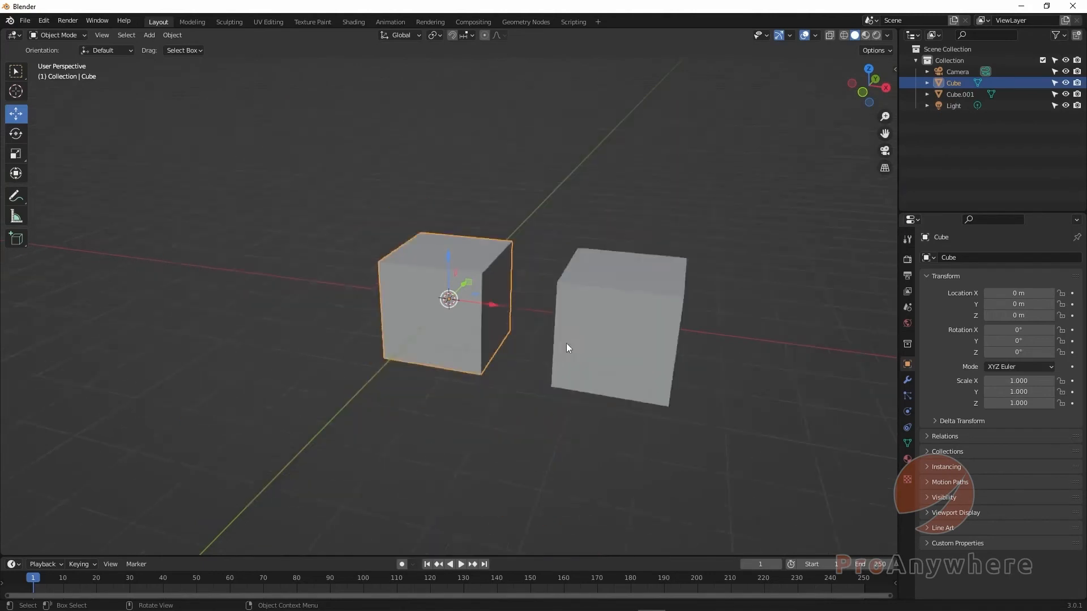
{"action": "key", "text": "KP_Divide"}
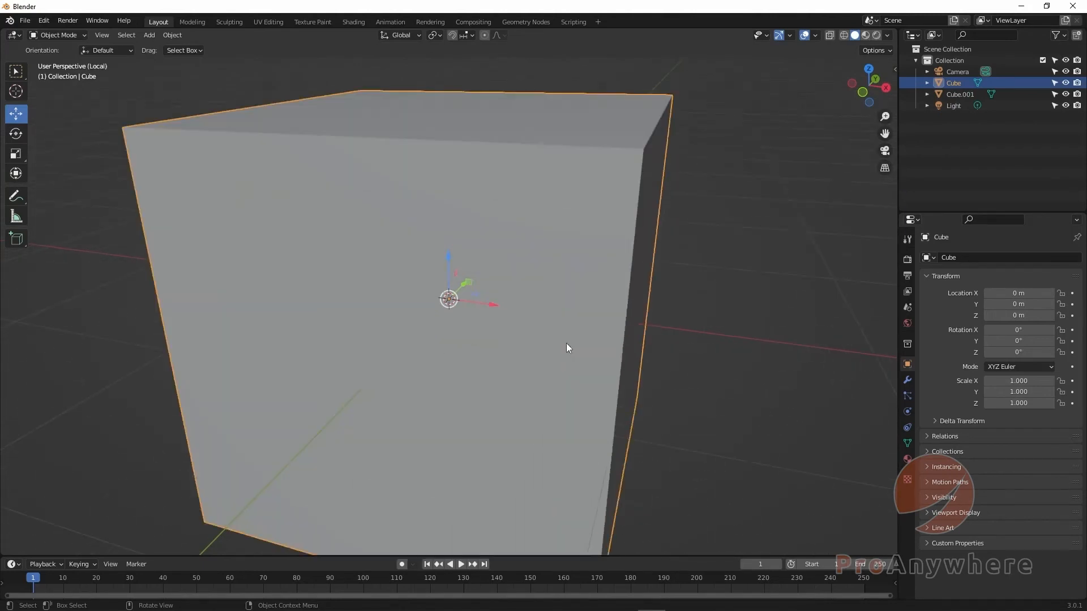
{"action": "mouse_move", "coordinate": [575, 351]}
{"action": "middle_mouse_down"}
{"action": "mouse_move", "coordinate": [388, 315]}
{"action": "mouse_move", "coordinate": [396, 301]}
{"action": "mouse_move", "coordinate": [618, 318]}
{"action": "mouse_move", "coordinate": [610, 359]}
{"action": "mouse_move", "coordinate": [594, 355]}
{"action": "middle_mouse_up"}
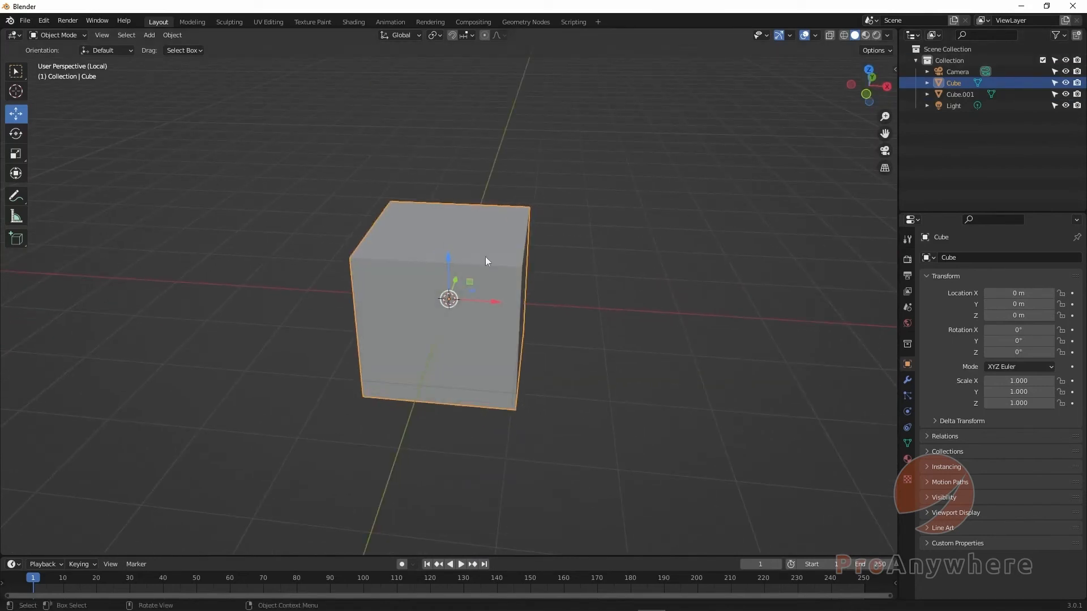
{"action": "scroll", "coordinate": [592, 319], "scroll_direction": "down", "scroll_amount": 2}
{"action": "middle_click_drag", "start_coordinate": [592, 319], "coordinate": [560, 305]}
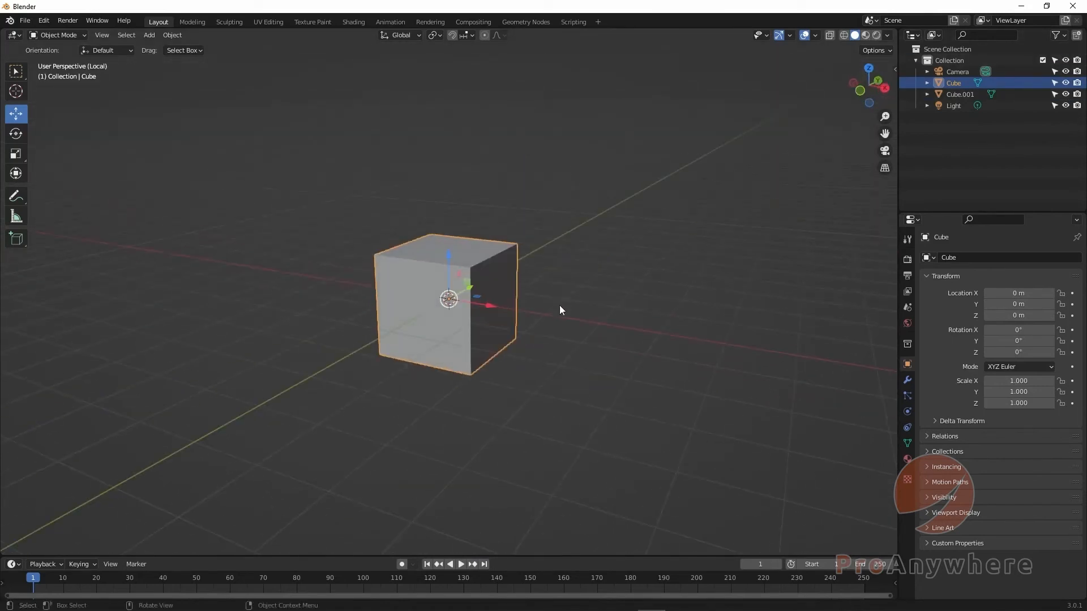
{"action": "key", "text": "KP_Divide"}
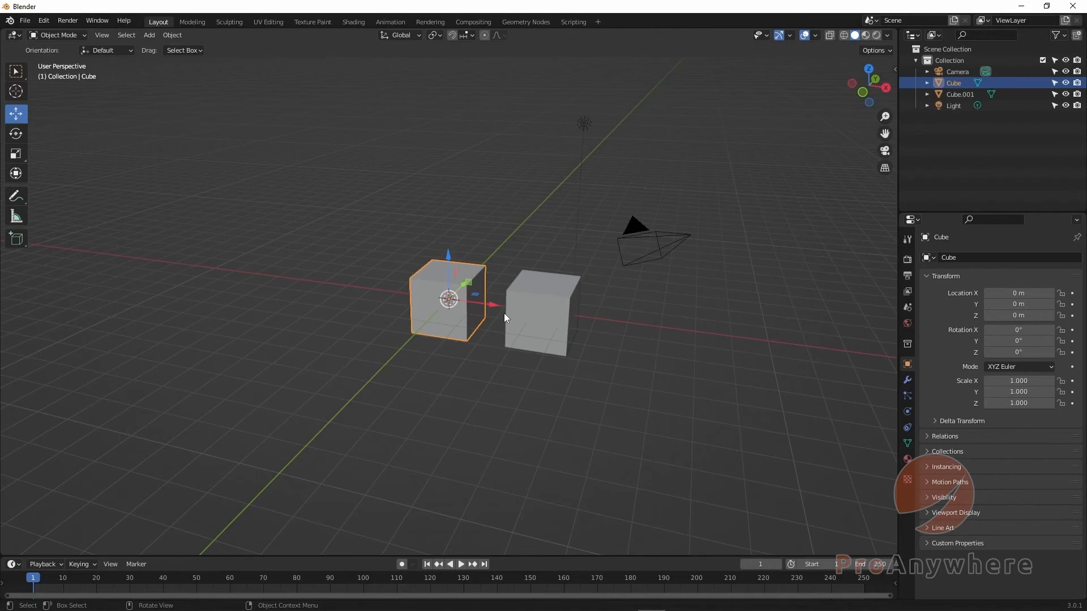
Isolate the original cube in local view once more, look around it and return to the full scene.
{"action": "key", "text": "KP_Divide"}
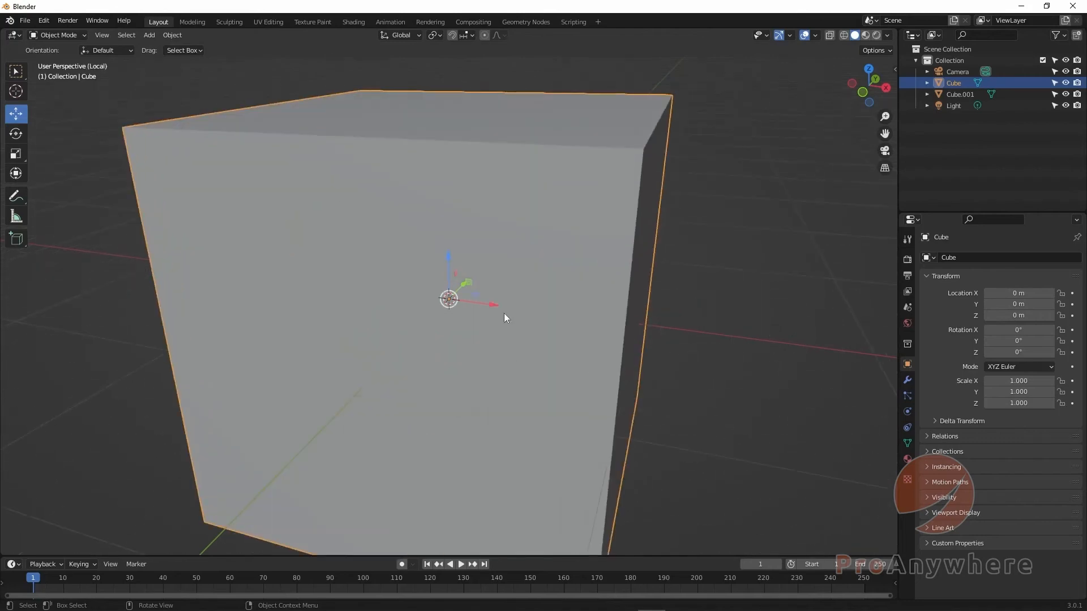
{"action": "scroll", "coordinate": [550, 315], "scroll_direction": "down", "scroll_amount": 2}
{"action": "mouse_move", "coordinate": [501, 320]}
{"action": "middle_mouse_down"}
{"action": "mouse_move", "coordinate": [516, 303]}
{"action": "mouse_move", "coordinate": [505, 305]}
{"action": "middle_mouse_up"}
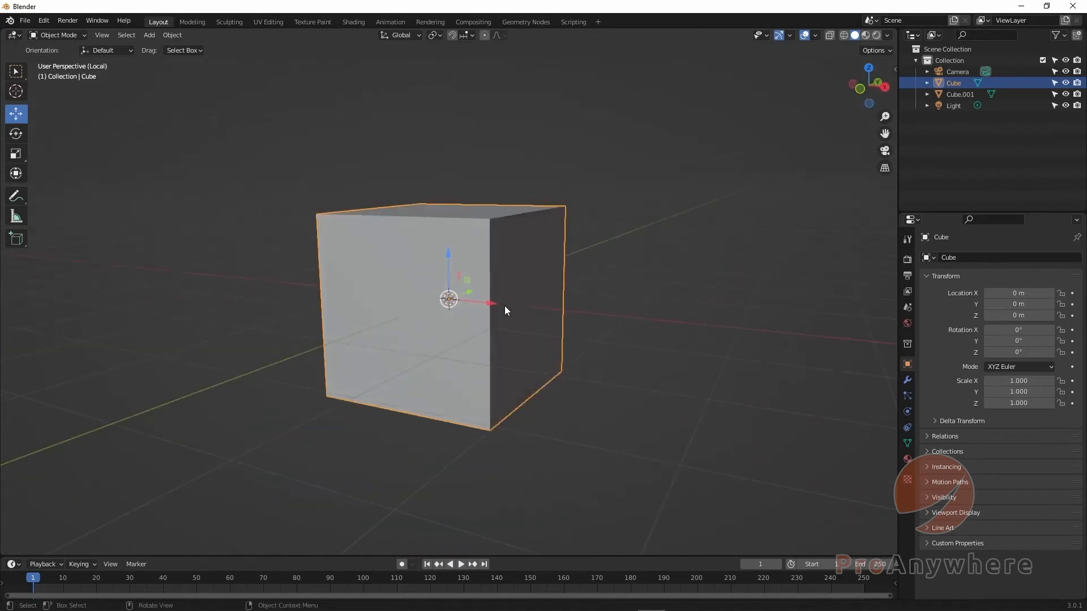
{"action": "key", "text": "KP_Divide"}
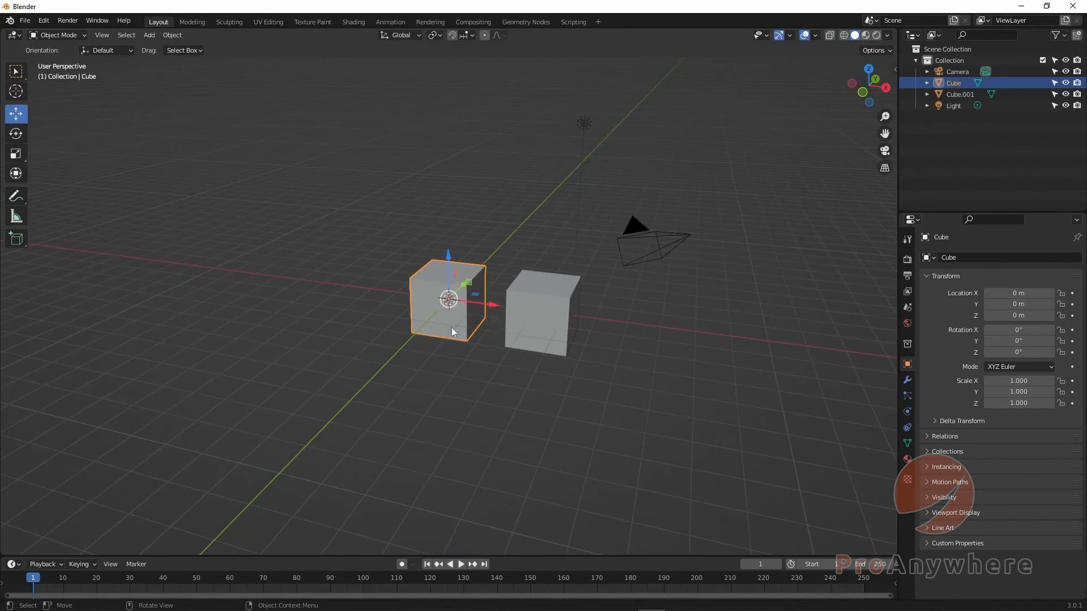
{"action": "middle_click_drag", "start_coordinate": [528, 305], "coordinate": [485, 344]}
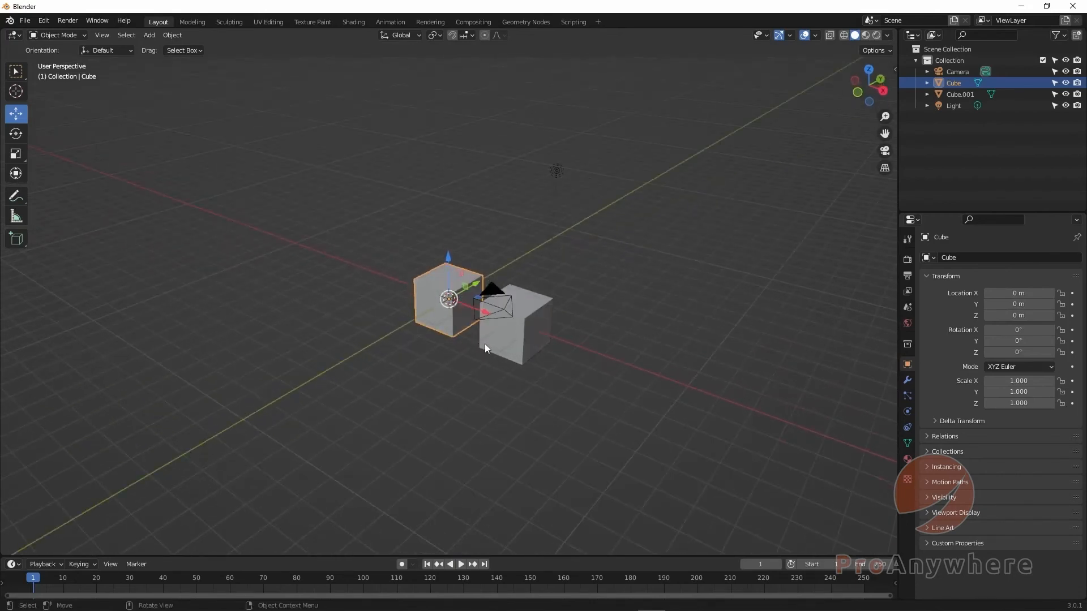
Keep the main area set to the 3D Viewport editor and use Toggle Local View to isolate the original cube.
{"action": "left_click", "coordinate": [16, 35]}
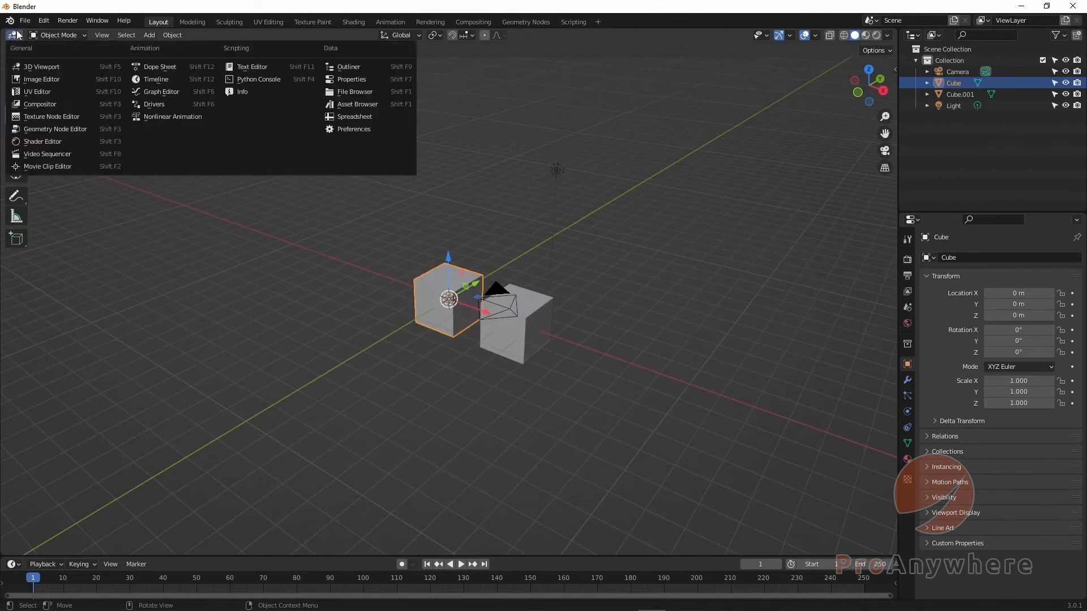
{"action": "left_click", "coordinate": [22, 67]}
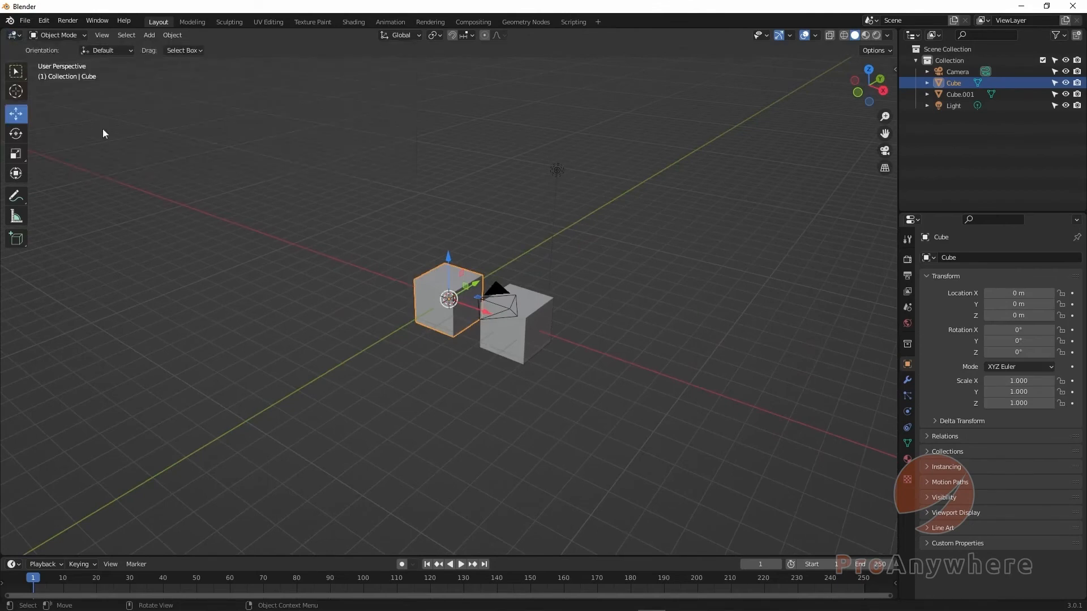
{"action": "left_click", "coordinate": [100, 35]}
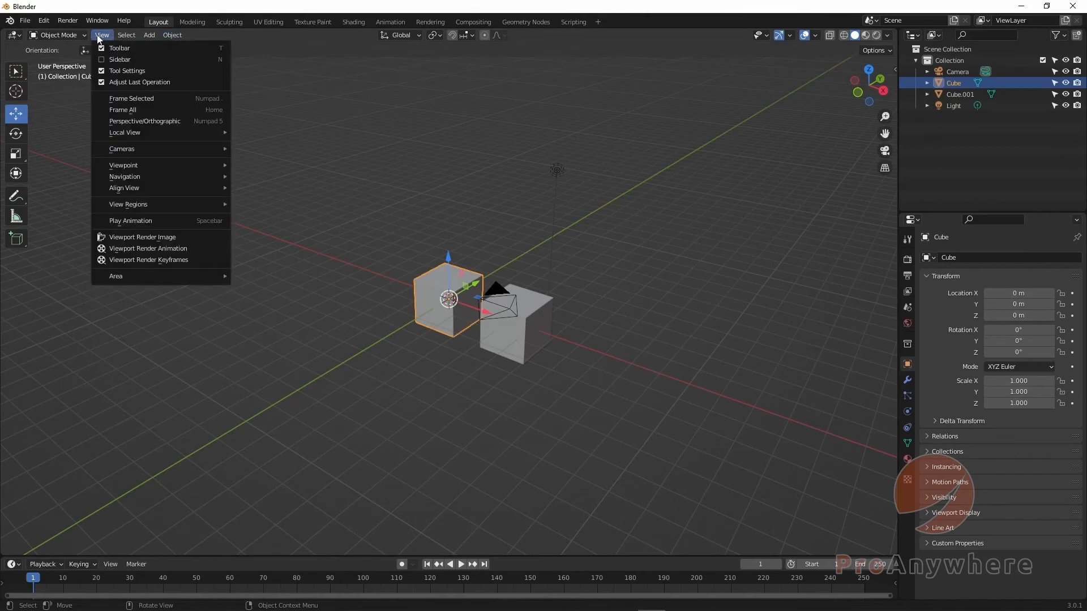
{"action": "mouse_move", "coordinate": [105, 131]}
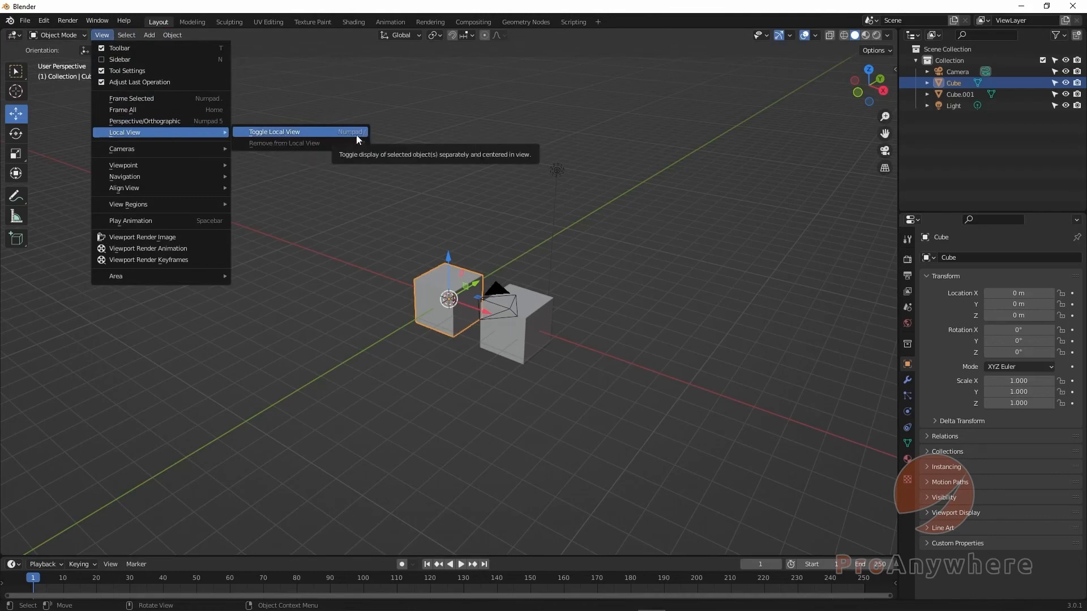
{"action": "left_click", "coordinate": [270, 135]}
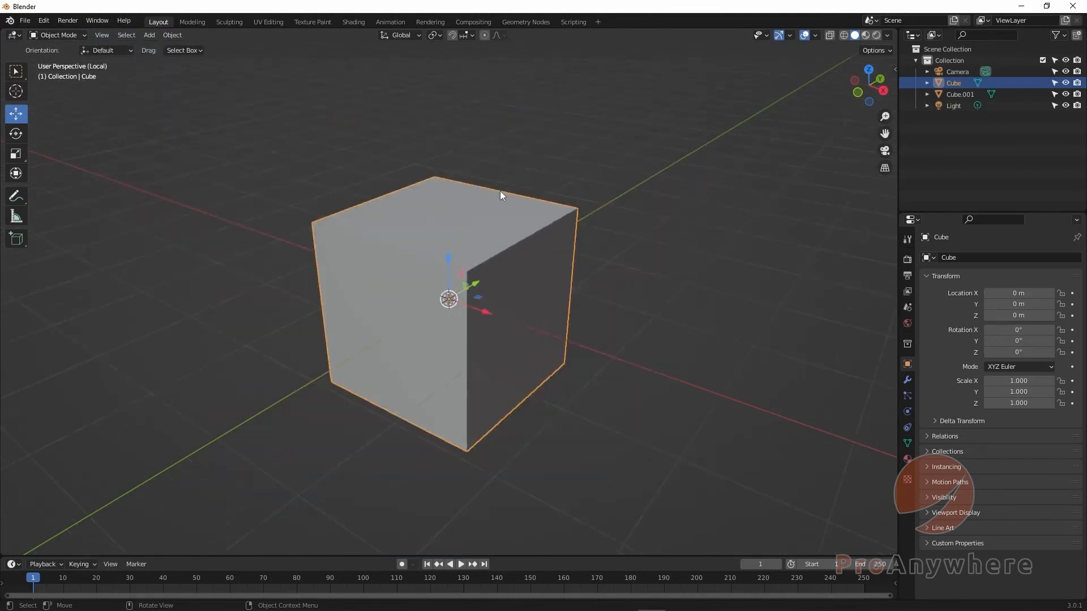
{"action": "middle_click_drag", "start_coordinate": [477, 244], "coordinate": [428, 328]}
Leave local view with the Toggle Local View command to bring back the whole scene.
{"action": "left_click", "coordinate": [101, 35]}
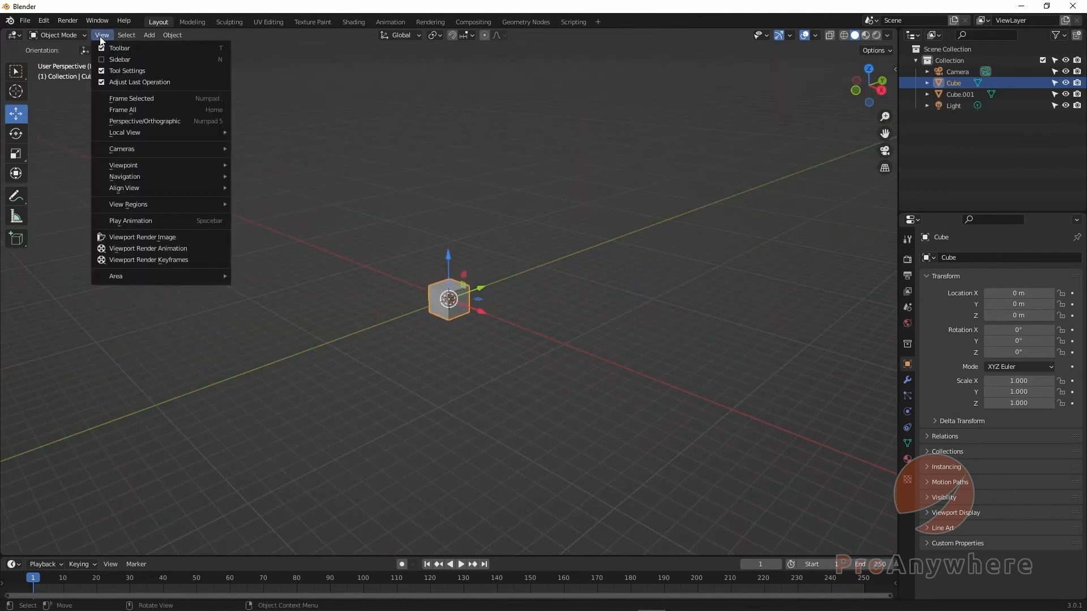
{"action": "mouse_move", "coordinate": [129, 132]}
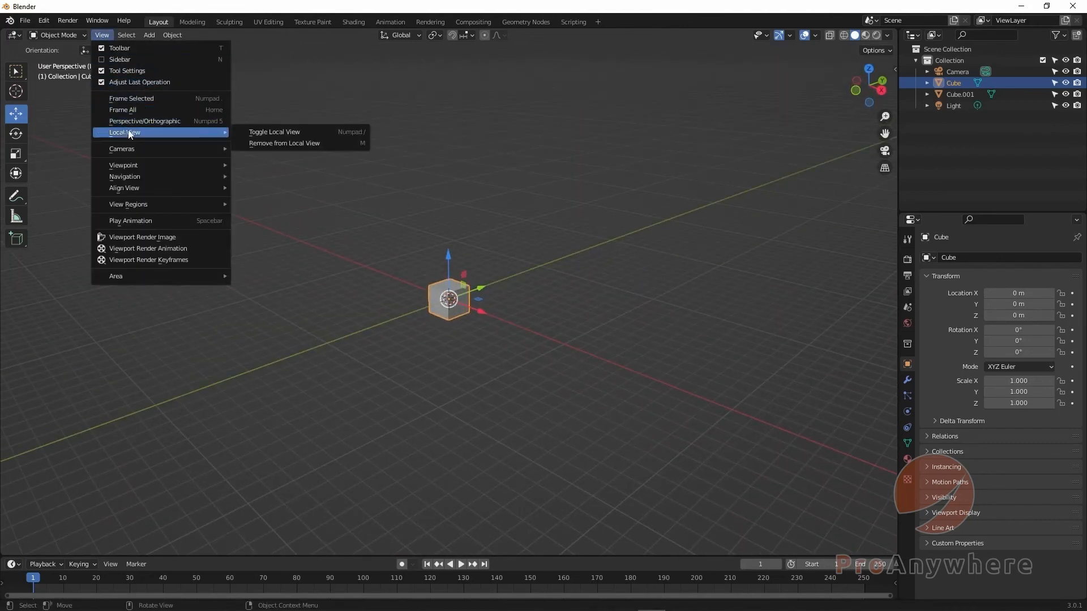
{"action": "left_click", "coordinate": [259, 133]}
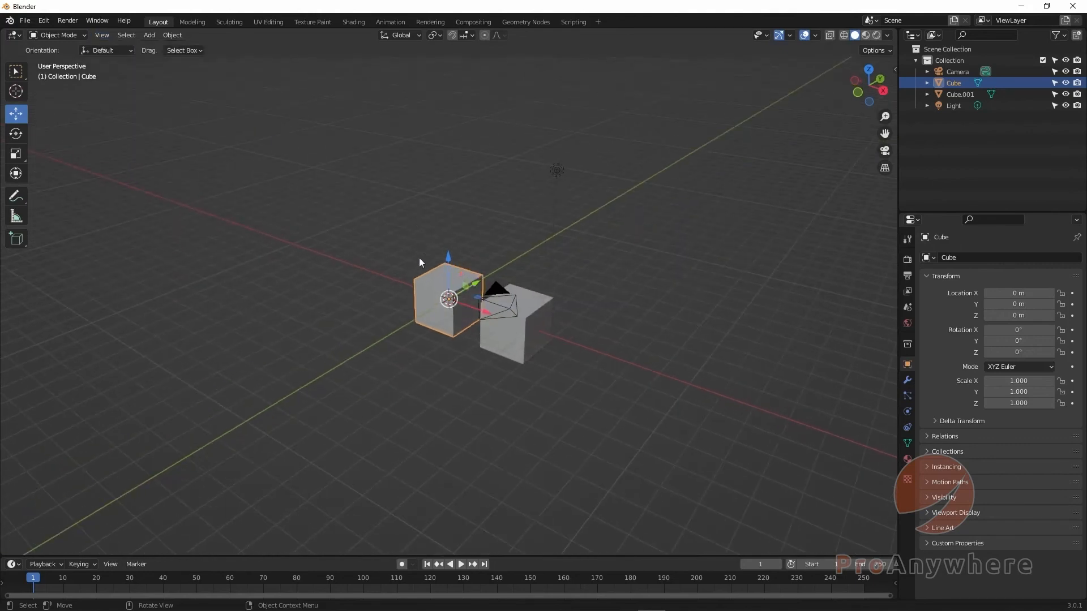
{"action": "middle_click_drag", "start_coordinate": [419, 259], "coordinate": [470, 283]}
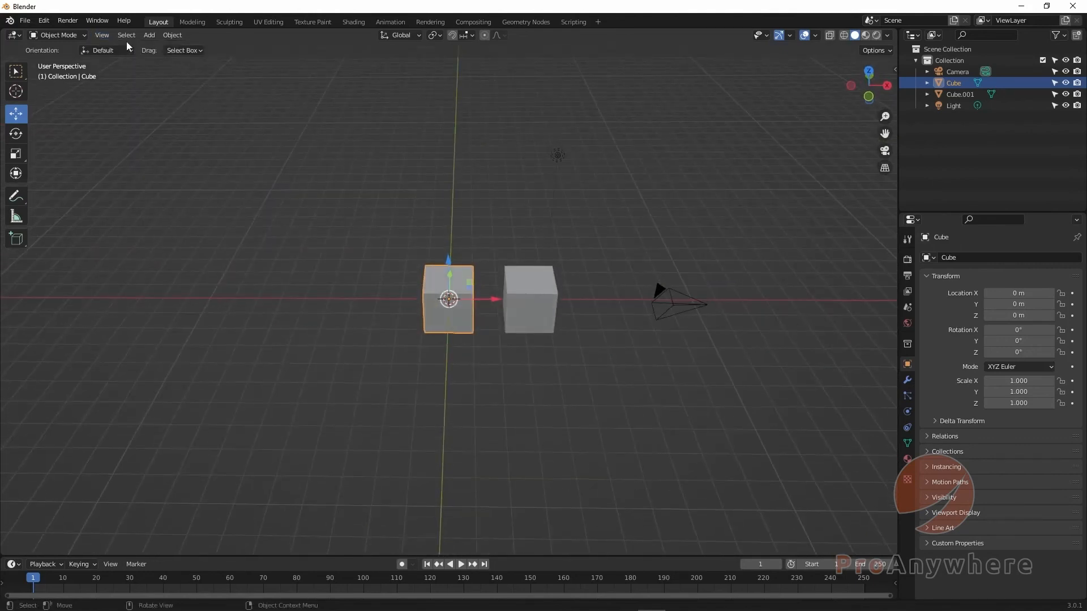
{"action": "middle_click_drag", "start_coordinate": [524, 349], "coordinate": [431, 334]}
{"action": "scroll", "coordinate": [406, 327], "scroll_direction": "up", "scroll_amount": 1}
{"action": "scroll", "coordinate": [431, 335], "scroll_direction": "up", "scroll_amount": 1}
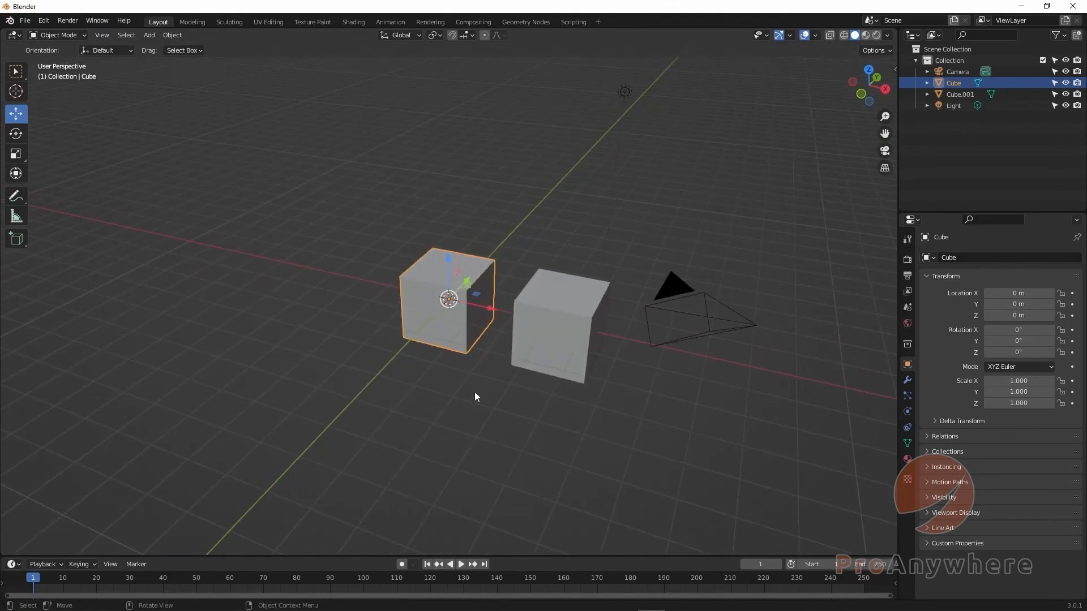